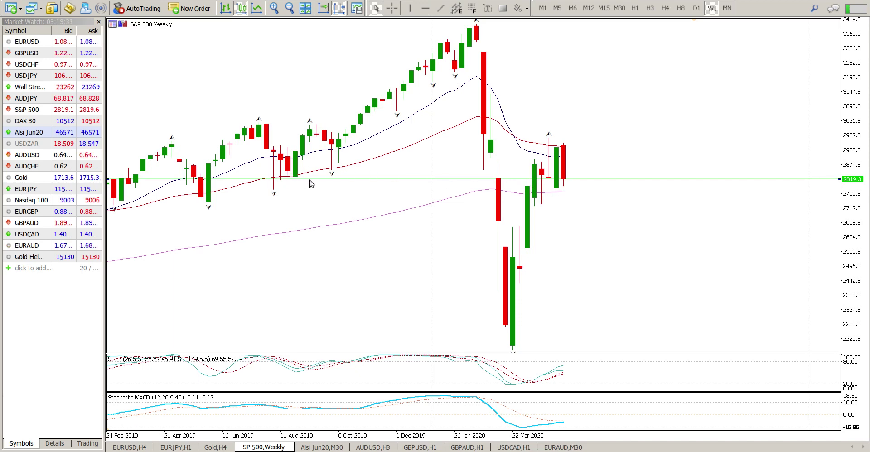
- Add a horizontal line at 2798.2 on the weekly S&P 500 chart and check it against earlier price action
scroll(299, 184, "up", 5)
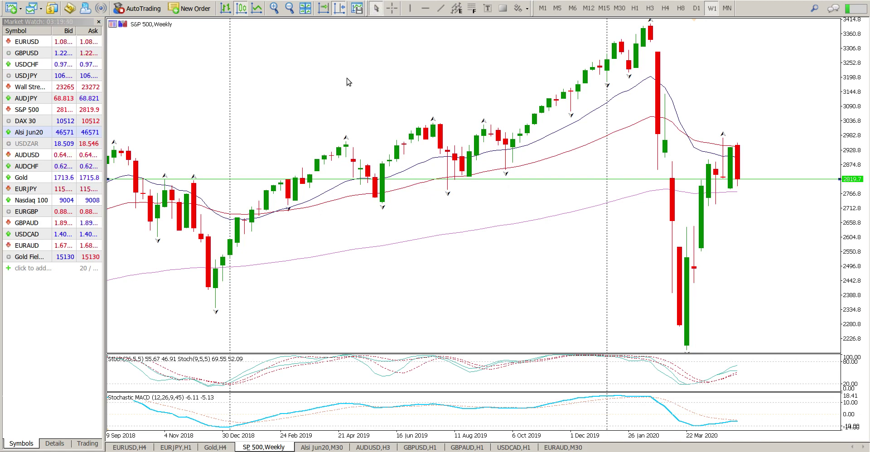
left_click(425, 9)
left_click(426, 186)
left_click_drag(426, 186, 426, 185)
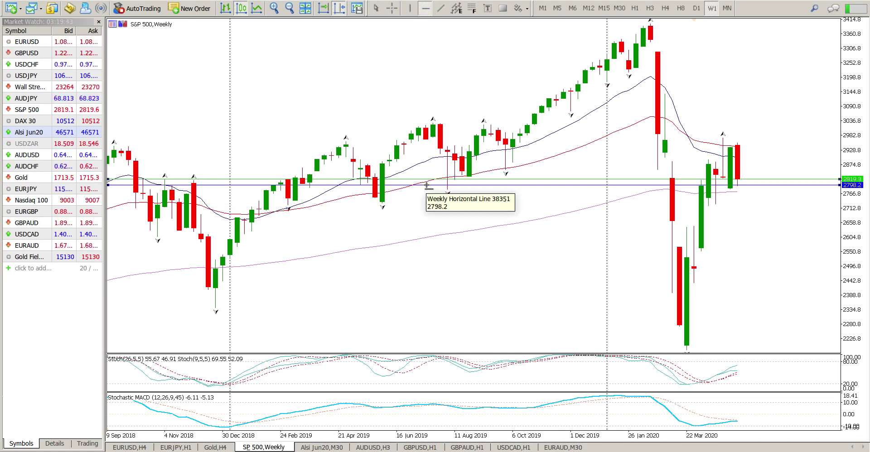
scroll(511, 196, "up", 3)
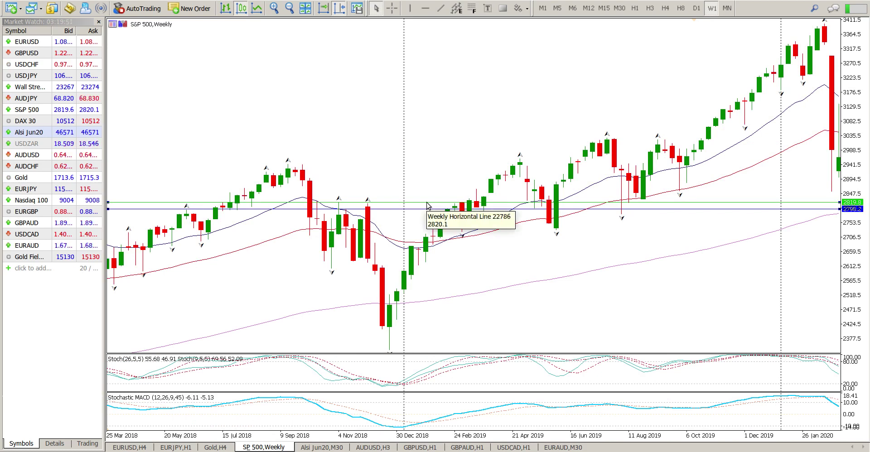
scroll(643, 116, "down", 5)
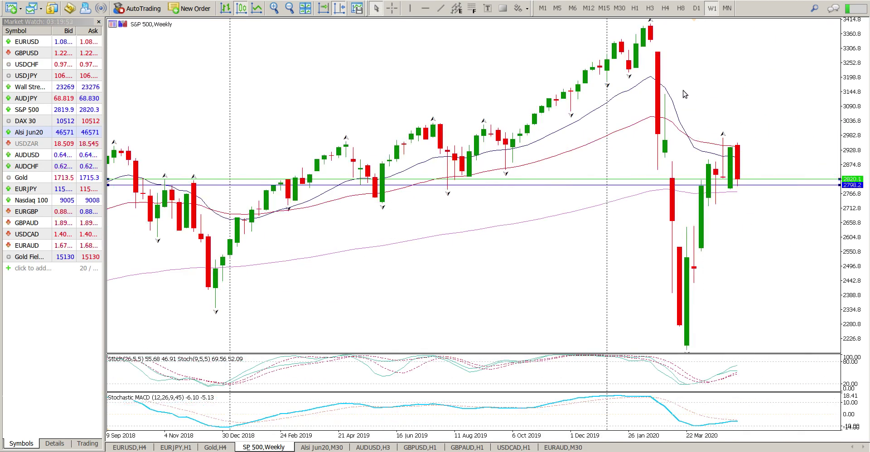
- Draw a rising trendline under the most recent weekly lows and refit its end point on the daily chart
left_click(441, 9)
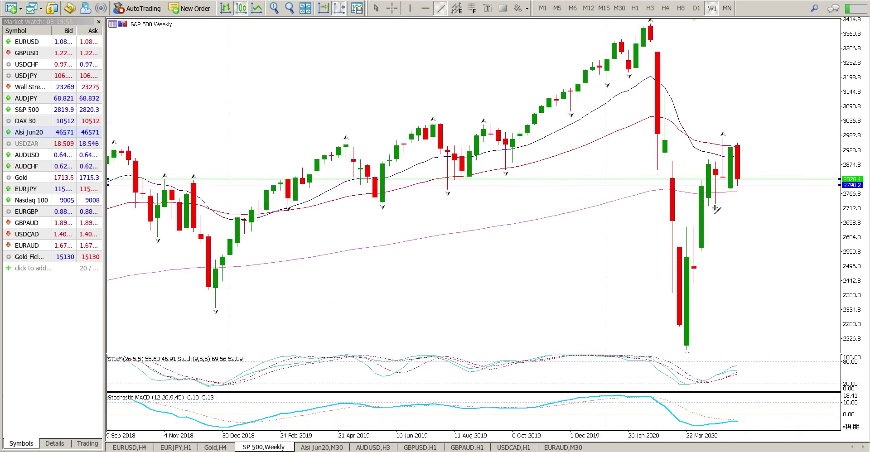
left_click_drag(715, 205, 752, 171)
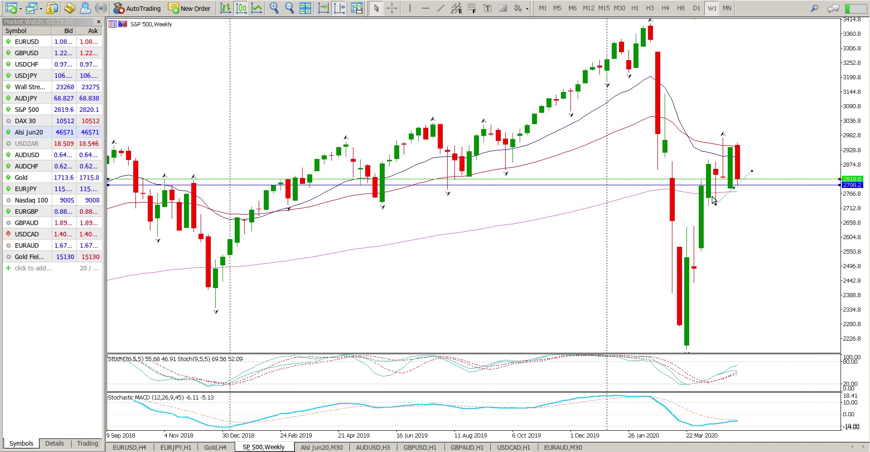
left_click(697, 9)
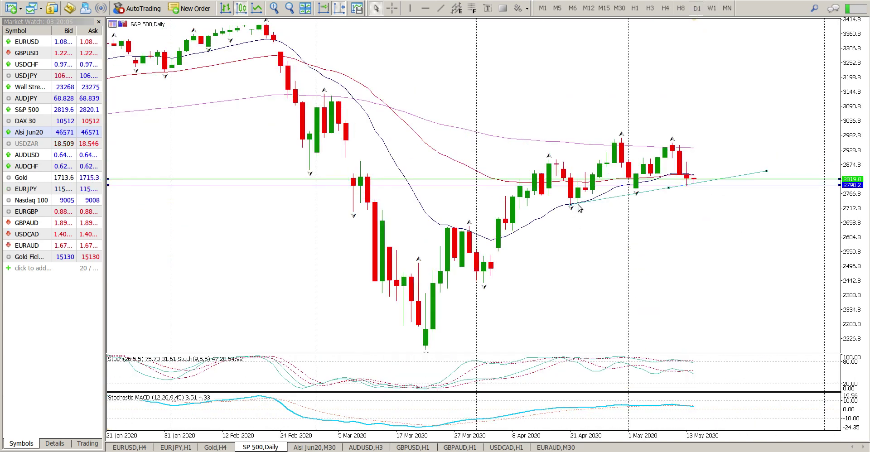
left_click_drag(765, 172, 730, 169)
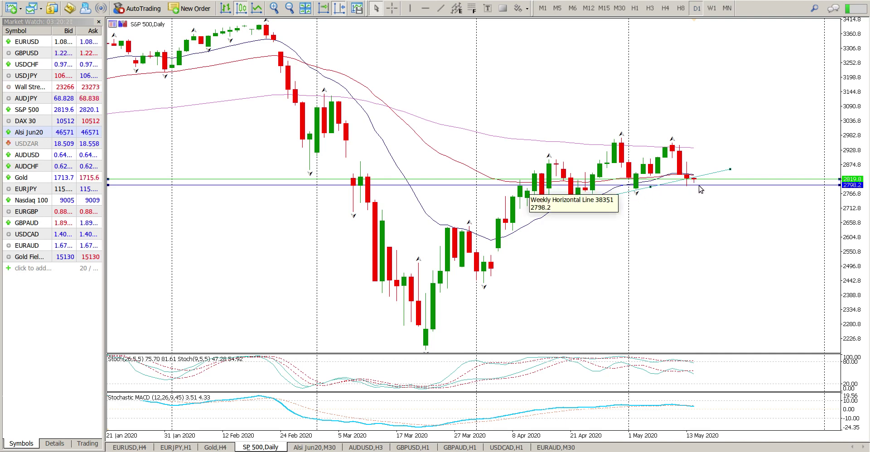
- Add a horizontal line at 2636.4 on the daily chart, level with the late-March highs
left_click(425, 8)
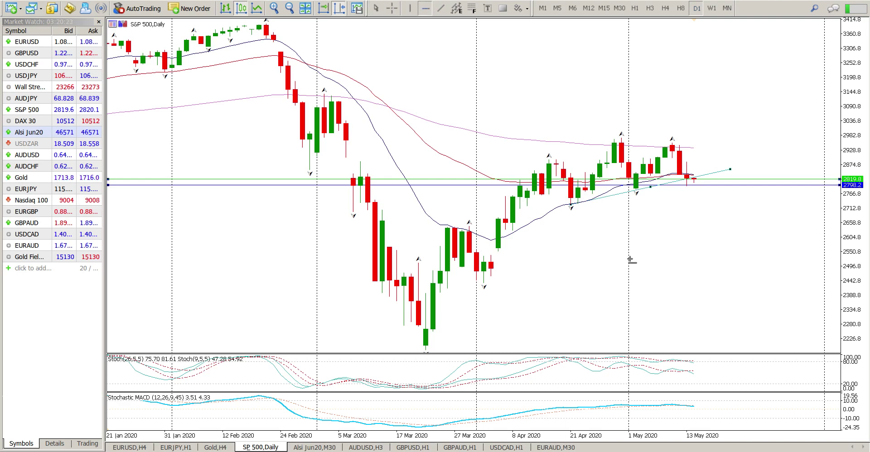
left_click_drag(644, 236, 654, 228)
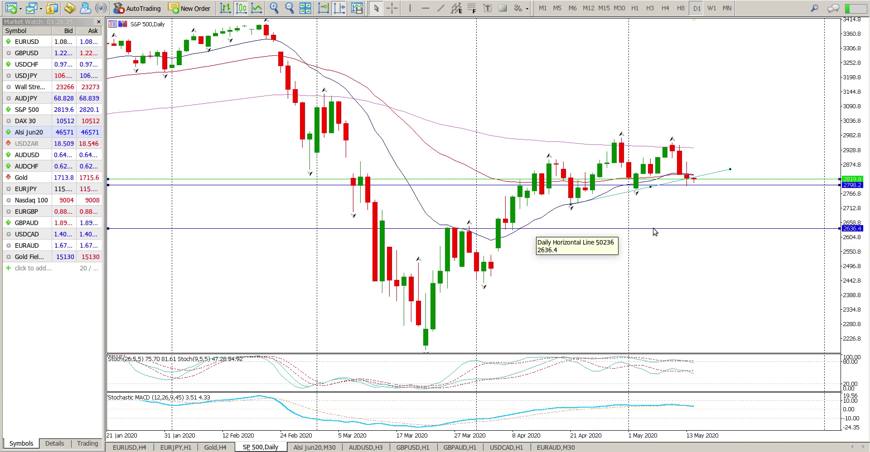
- Add a horizontal line at 2826.0 on the daily chart and raise the existing line at the current price to 2835.3
left_click(426, 8)
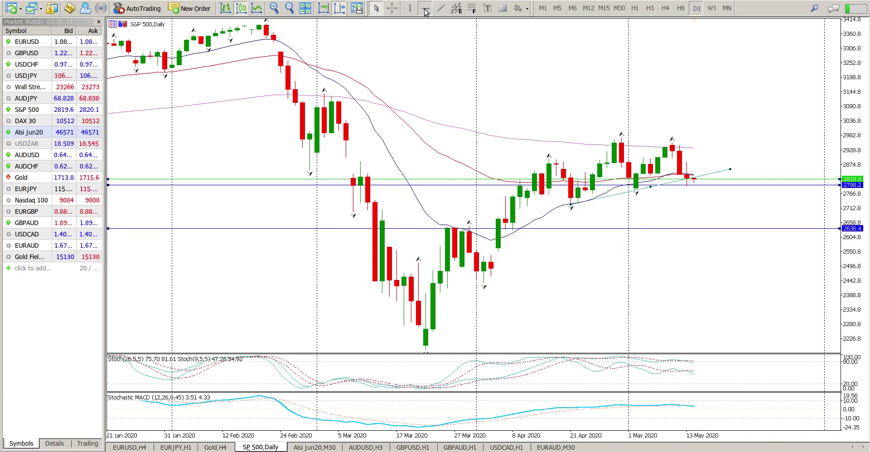
left_click(639, 177)
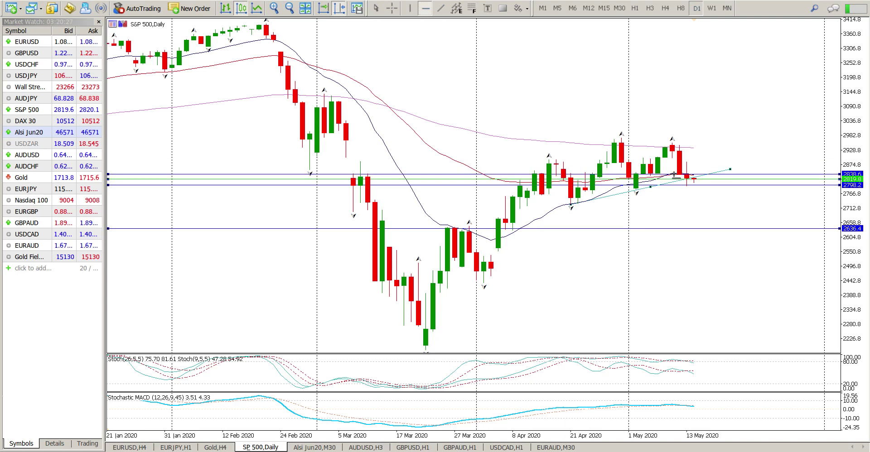
left_click_drag(668, 177, 659, 175)
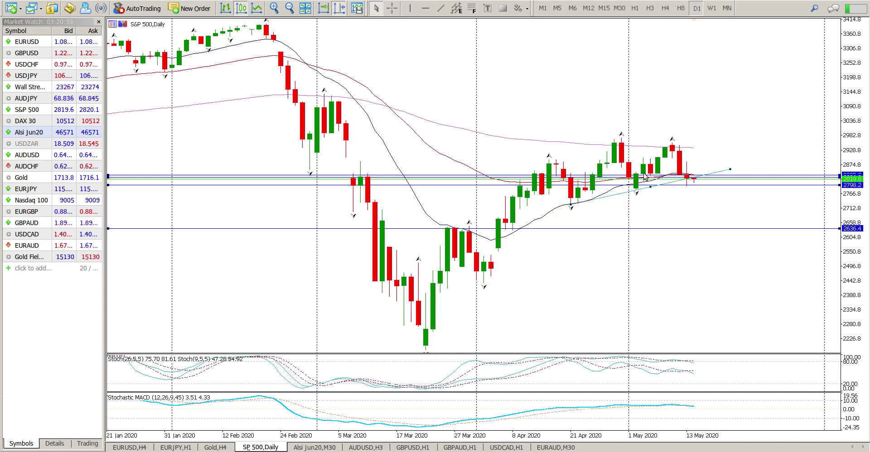
- On the H3 chart, adjust the upper horizontal line to 2832.8 and the lower one to 2800.3
left_click(650, 7)
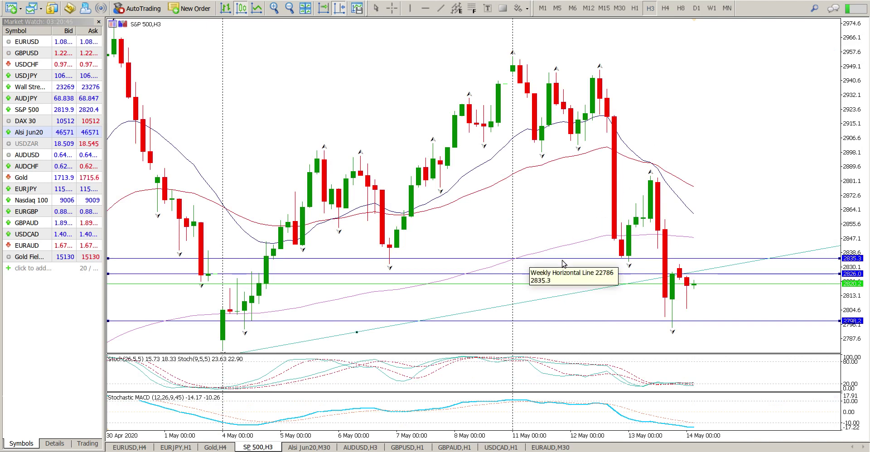
left_click_drag(565, 259, 565, 265)
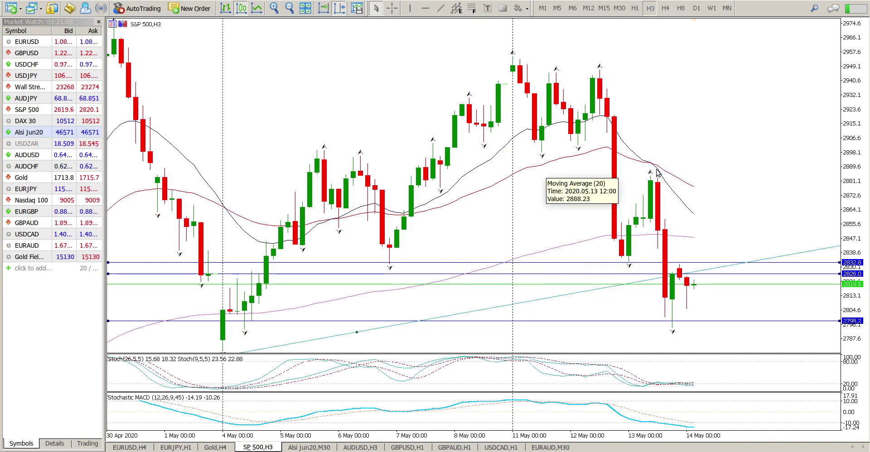
left_click_drag(852, 48, 840, 157)
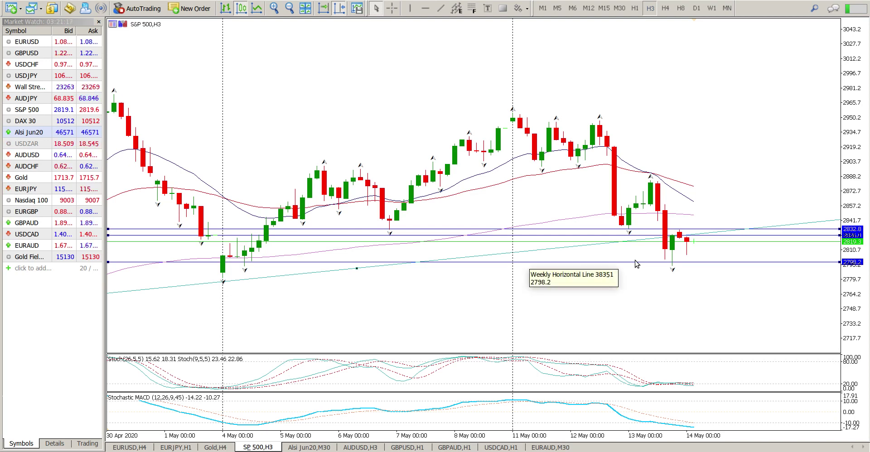
left_click_drag(636, 262, 633, 260)
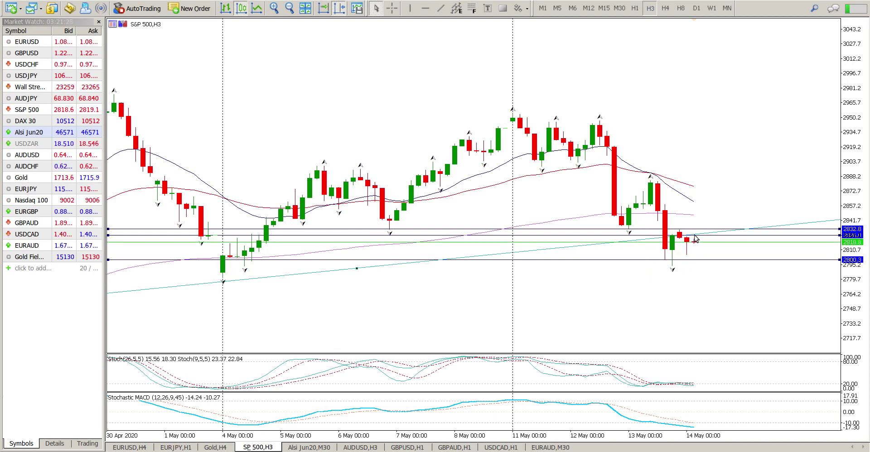
- Draw a falling trendline on the H3 chart across the 12 and 13 May highs, extending past the latest candle
left_click(440, 9)
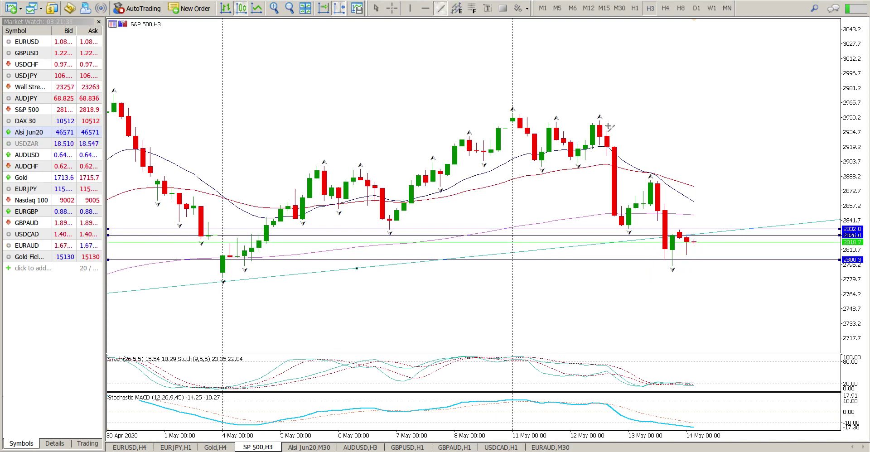
left_click_drag(600, 119, 722, 263)
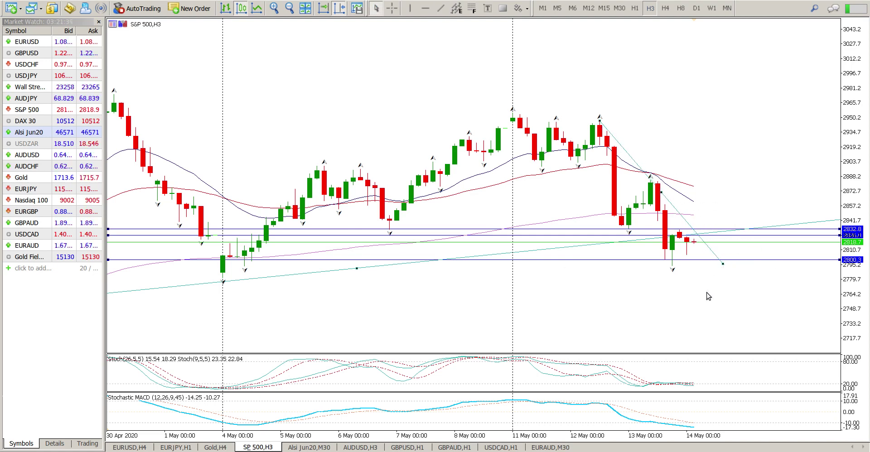
- Try a second falling trendline beneath the H3 lows as a lower channel boundary, and delete it
left_click(435, 7)
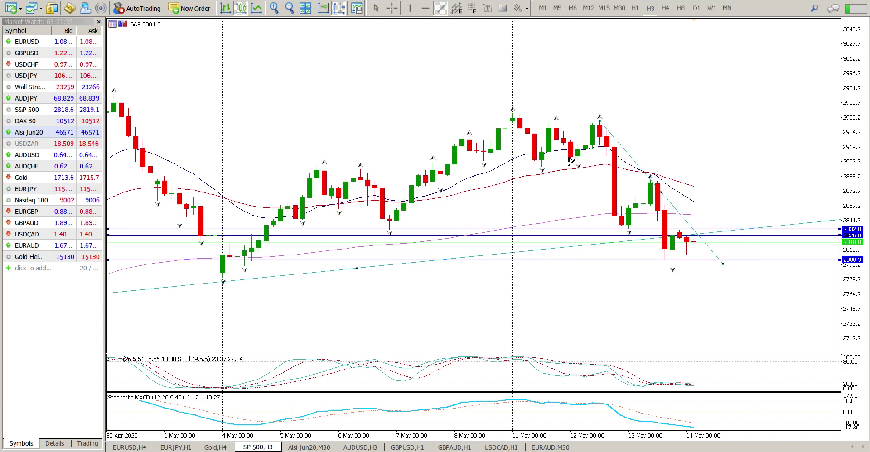
mouse_move(569, 159)
left_mouse_down()
mouse_move(669, 265)
mouse_move(673, 299)
mouse_move(708, 301)
mouse_move(698, 295)
left_mouse_up()
left_click_drag(569, 160, 527, 156)
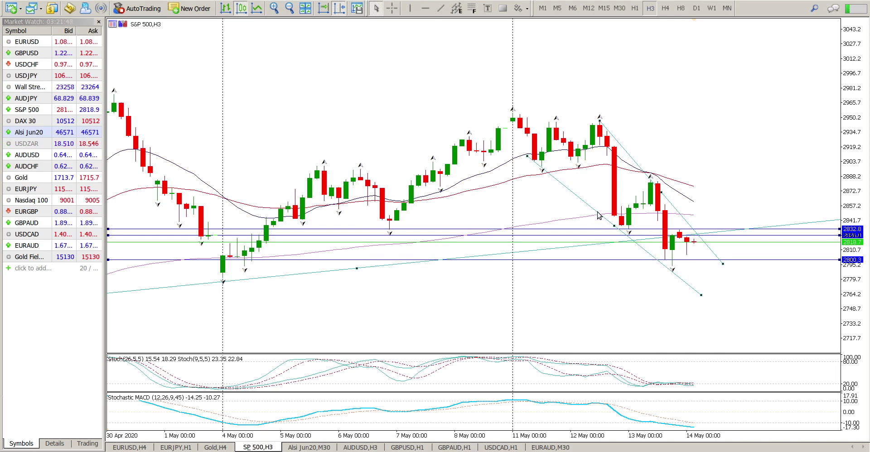
right_click(595, 209)
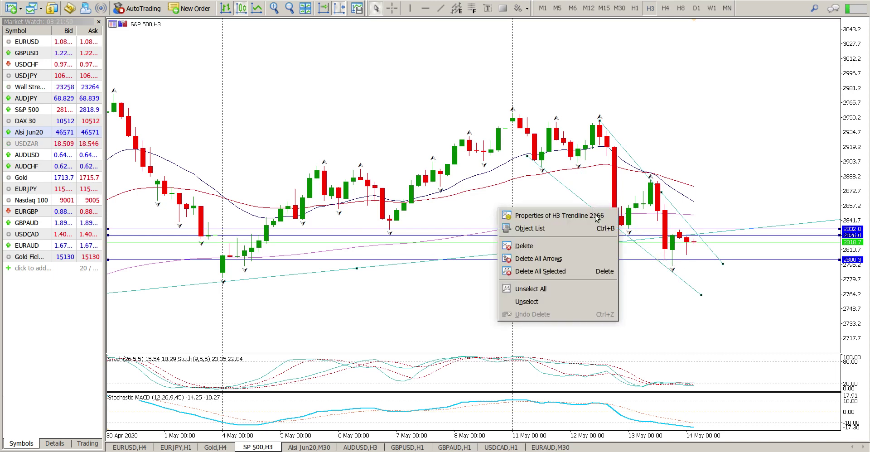
left_click(544, 251)
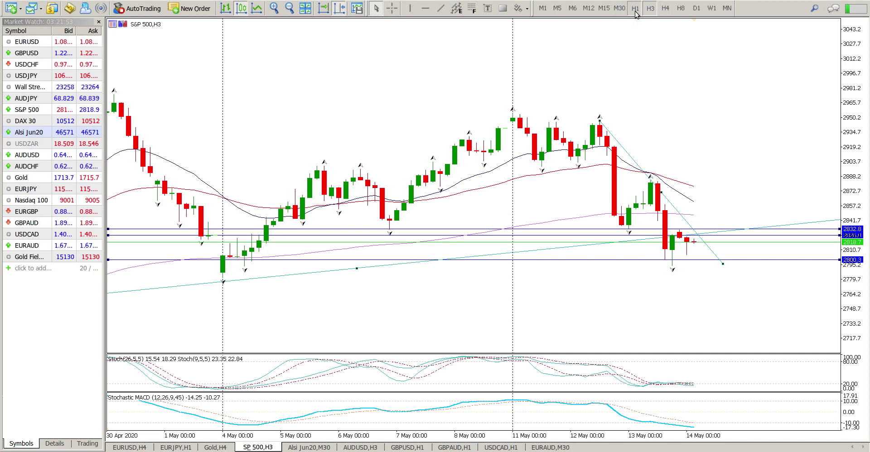
- On the H1 chart, add a horizontal line at 2897.6 along the 11 May lows and return to the latest candles
left_click(635, 8)
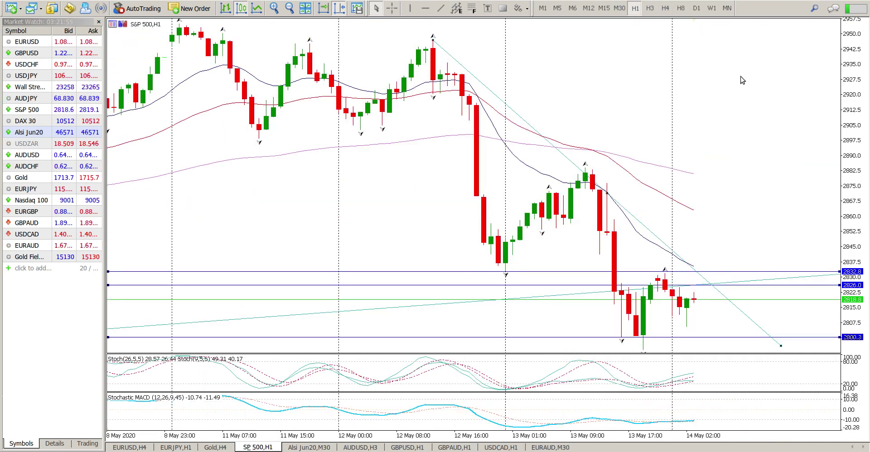
left_click_drag(854, 64, 854, 144)
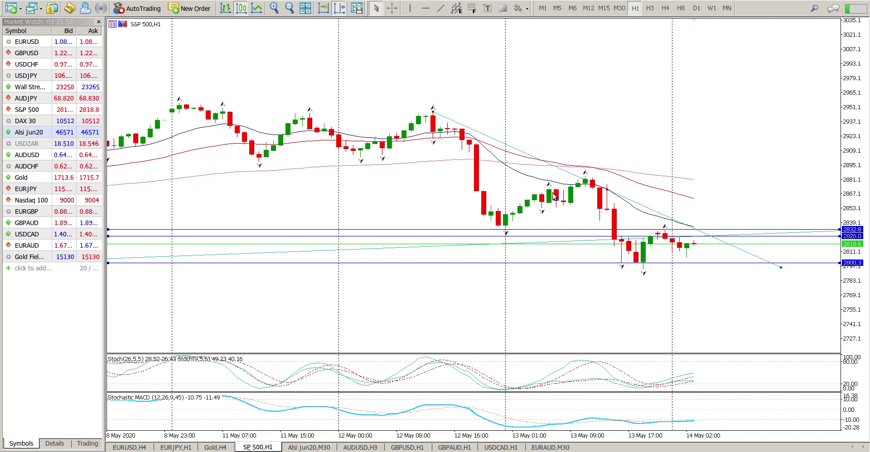
left_click(425, 8)
left_click(443, 157)
left_click_drag(442, 157, 442, 162)
scroll(336, 170, "up", 2)
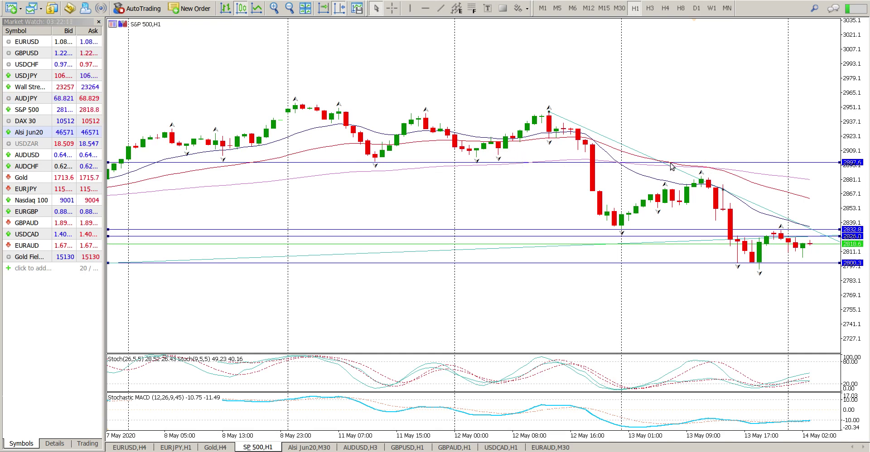
key("End")
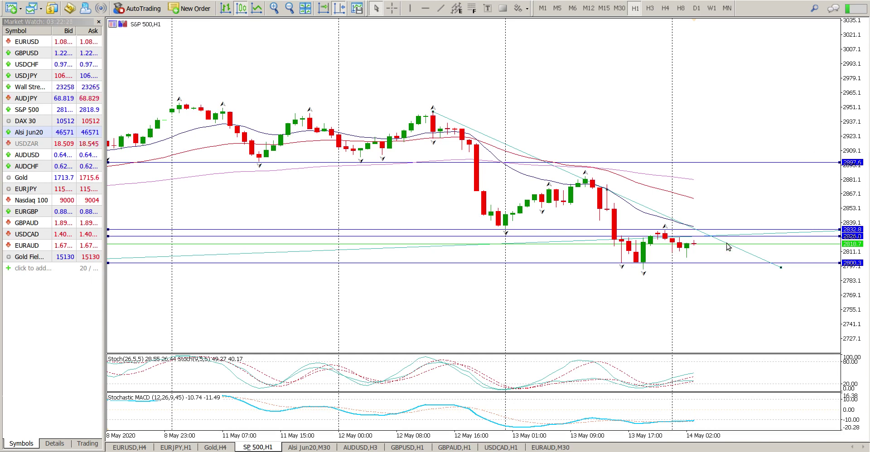
- Delete the rising weekly trendline and the horizontal line at 2826.0 from the H1 chart
right_click(697, 237)
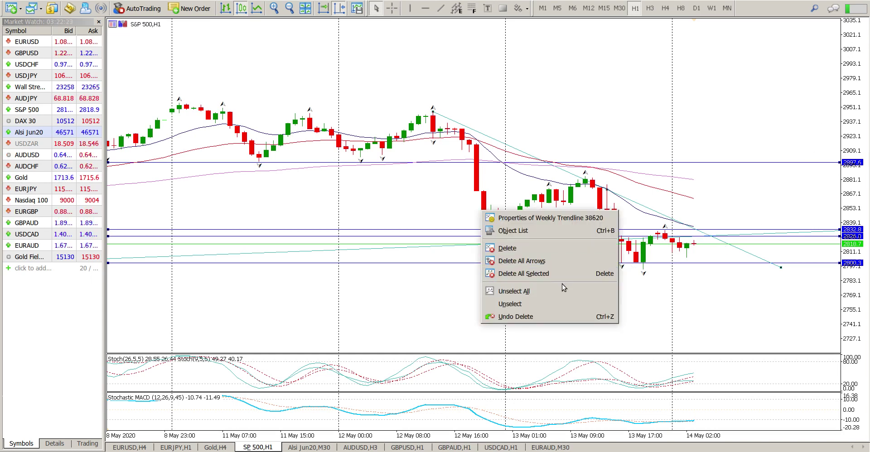
left_click(518, 248)
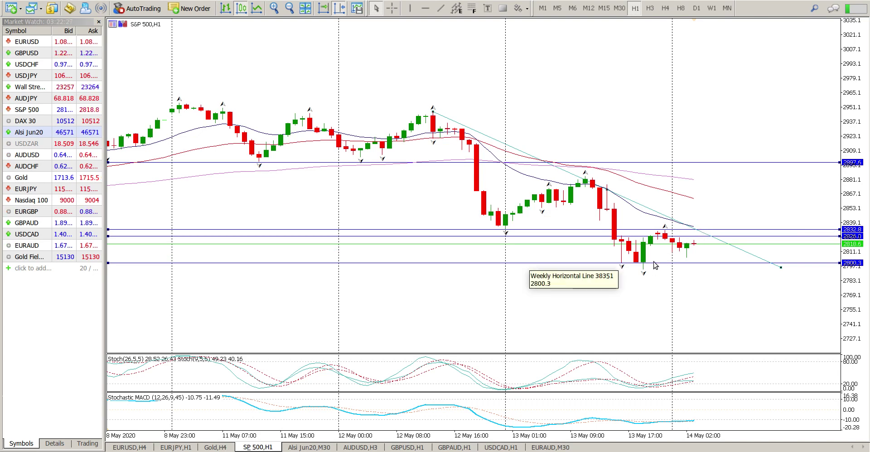
right_click(586, 236)
left_click(512, 249)
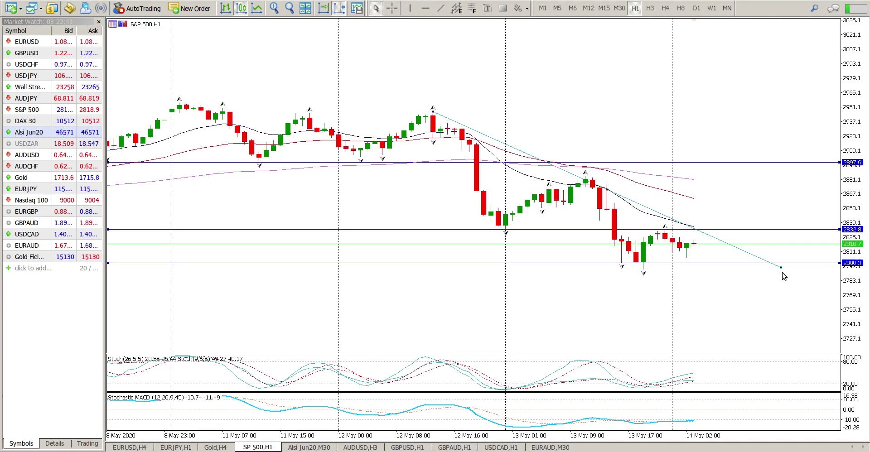
- Raise the far end of the falling trendline slightly on the H1 chart
left_click_drag(781, 267, 788, 260)
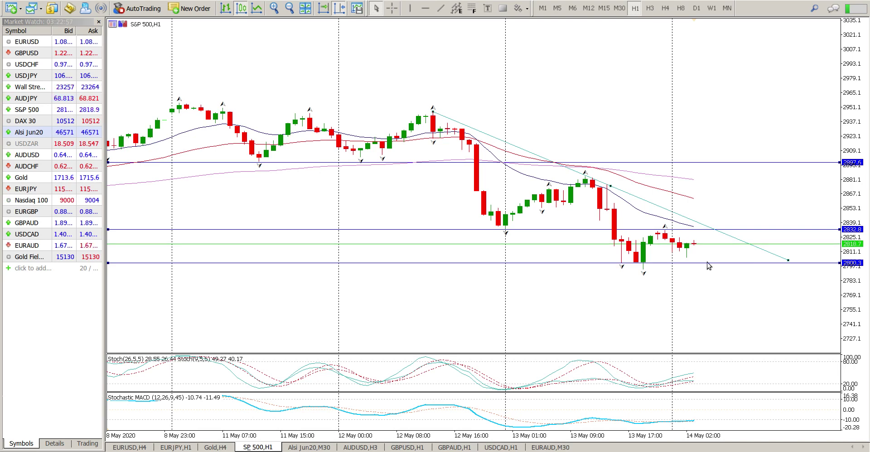
- On the daily chart, add a horizontal line at 2487.9 around the early-April candles
left_click_drag(860, 51, 857, 118)
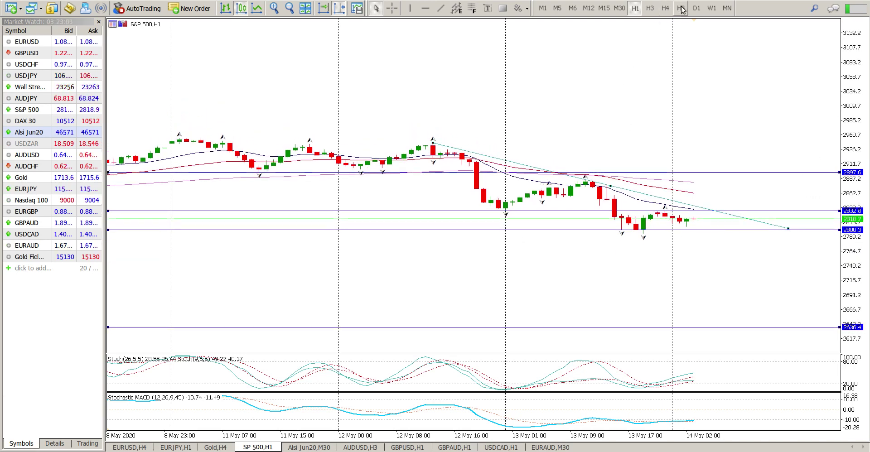
left_click(697, 8)
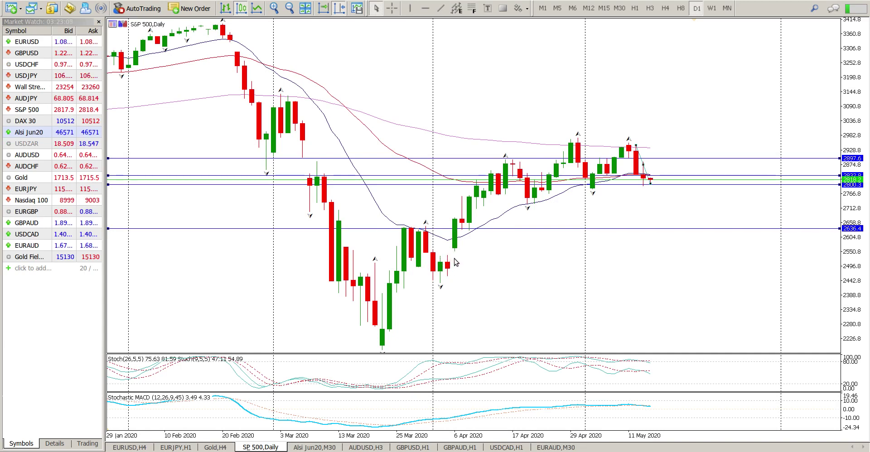
left_click(424, 8)
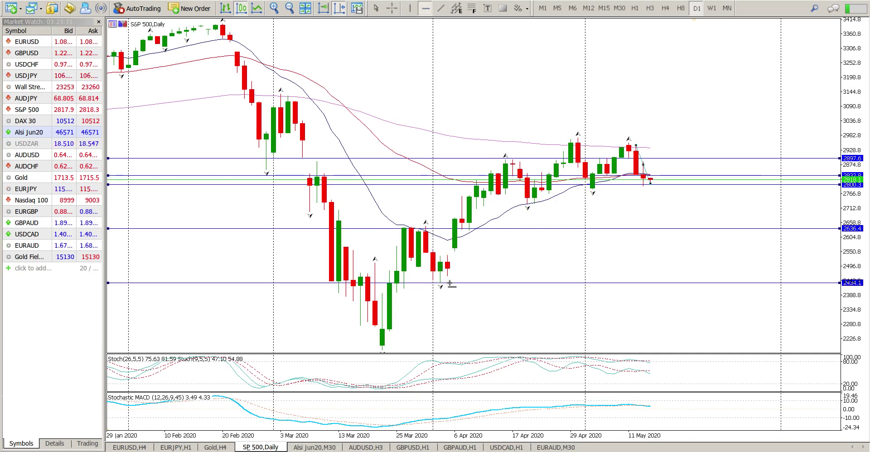
left_click_drag(433, 283, 483, 268)
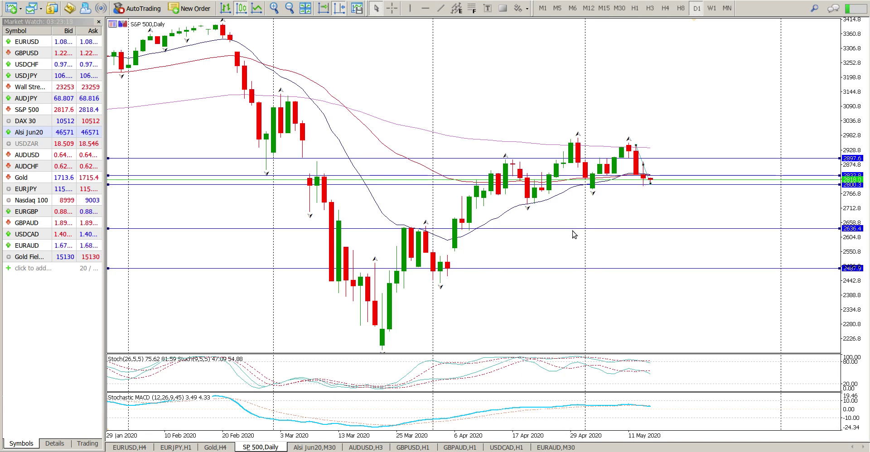
- On the daily chart, draw a Fibonacci retracement from the early-April low up to the level of the late-April high
mouse_move(574, 231)
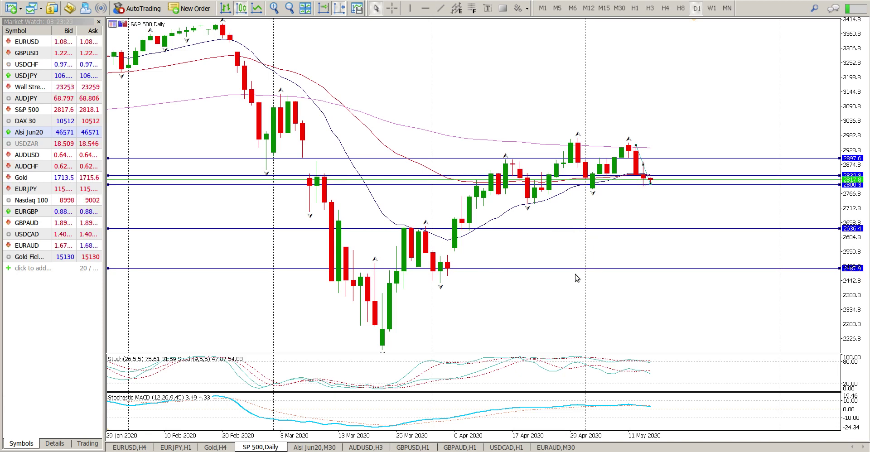
mouse_move(577, 272)
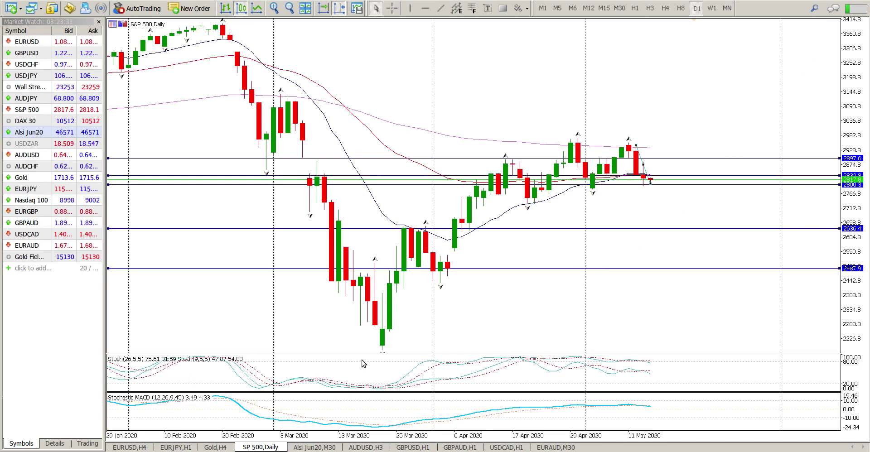
left_click_drag(854, 29, 849, 79)
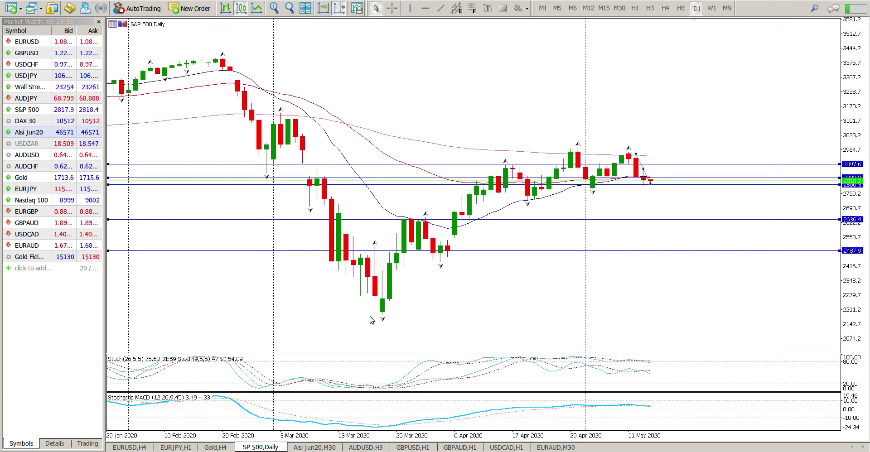
left_click_drag(850, 132, 852, 89)
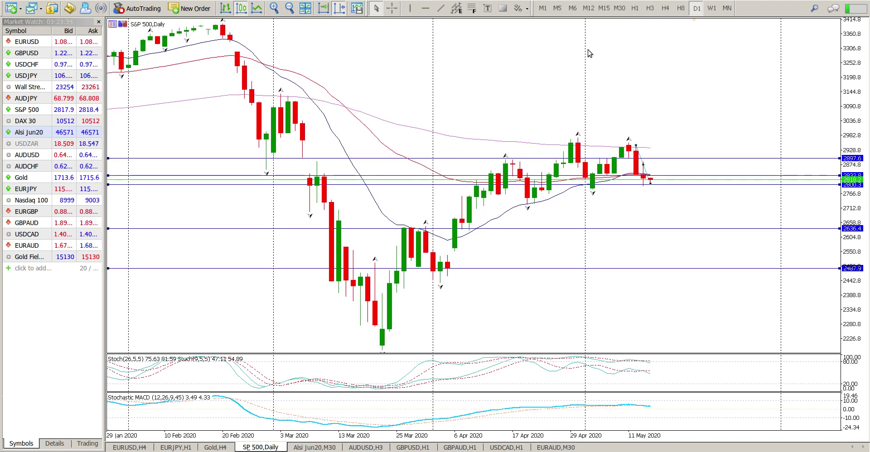
left_click(472, 9)
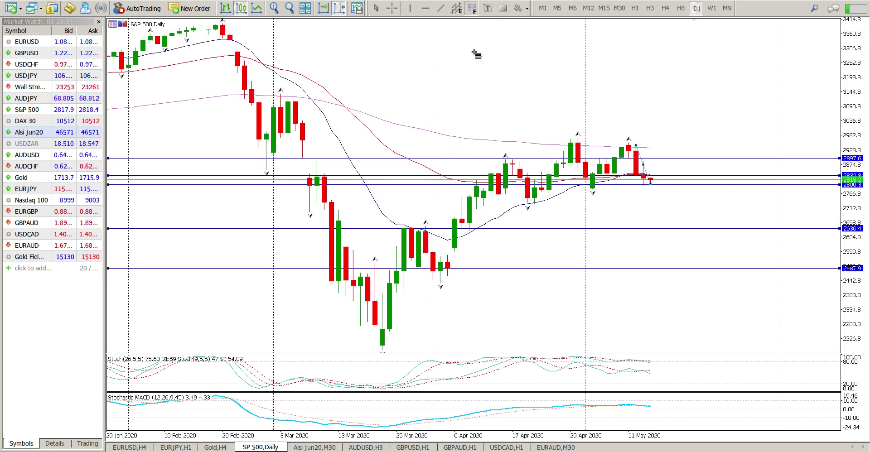
mouse_move(439, 285)
left_mouse_down()
mouse_move(795, 193)
mouse_move(766, 134)
mouse_move(705, 137)
left_mouse_up()
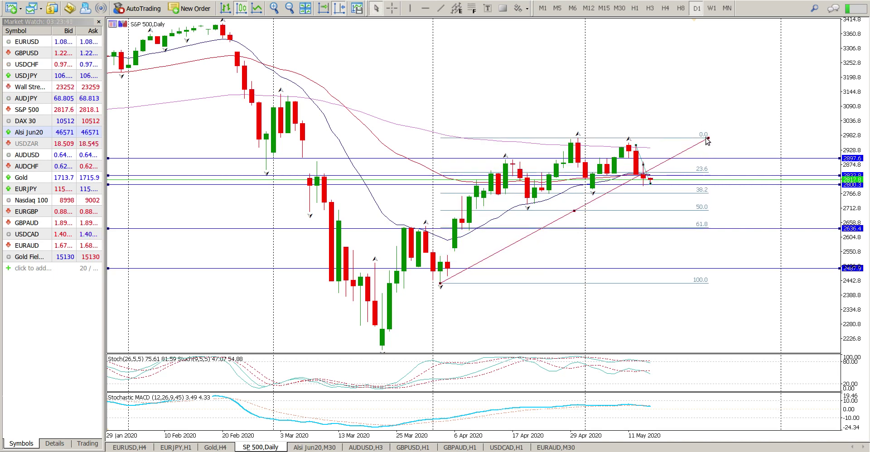
- On the H1 chart, examine how price behaved around the Fibonacci levels back to late March, then return to the latest candles
left_click(637, 9)
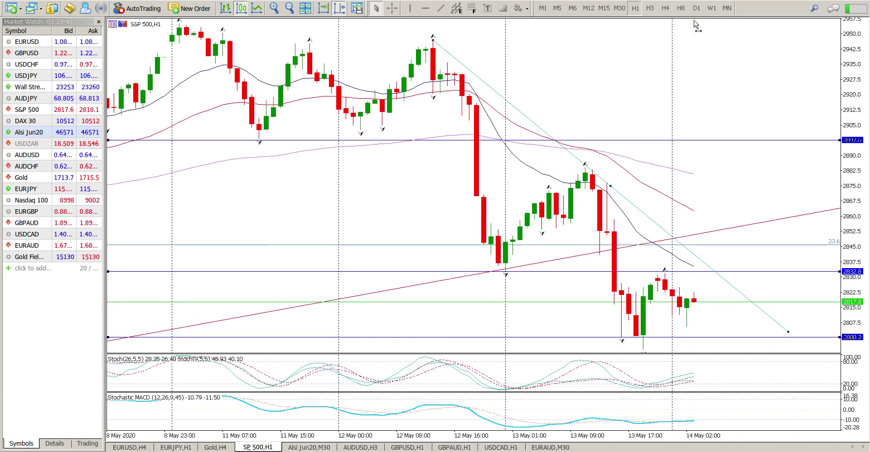
left_click(290, 7)
scroll(432, 40, "up", 5)
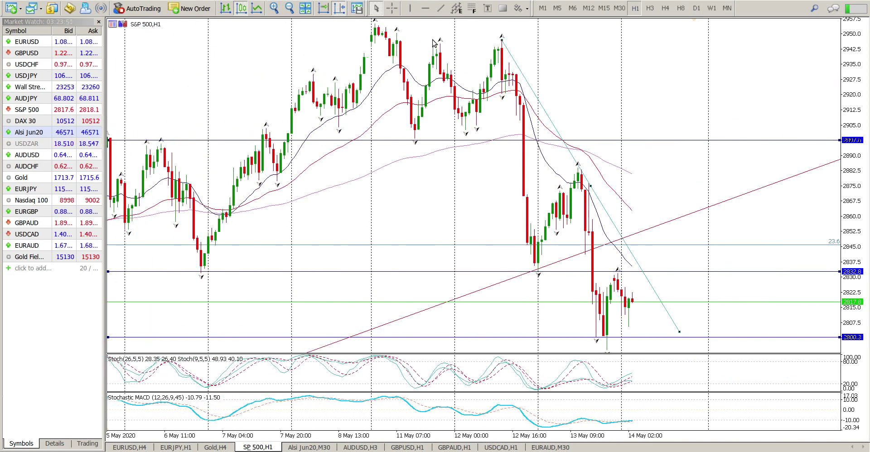
left_click_drag(851, 43, 851, 124)
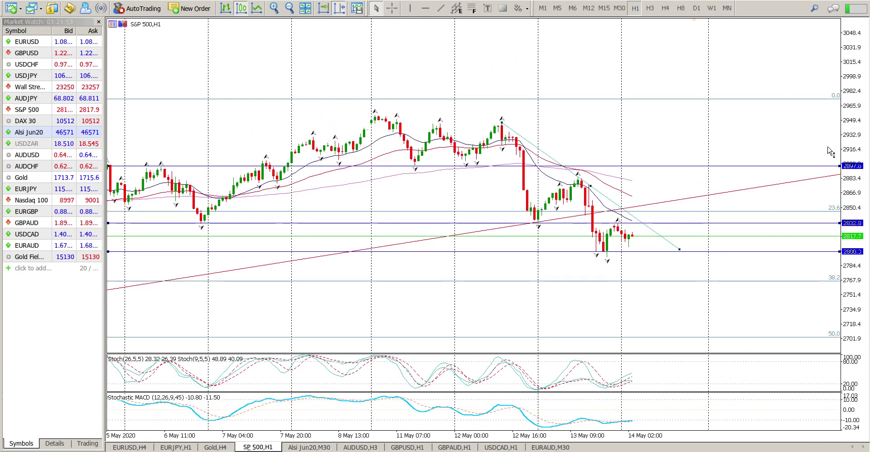
left_click_drag(853, 60, 844, 92)
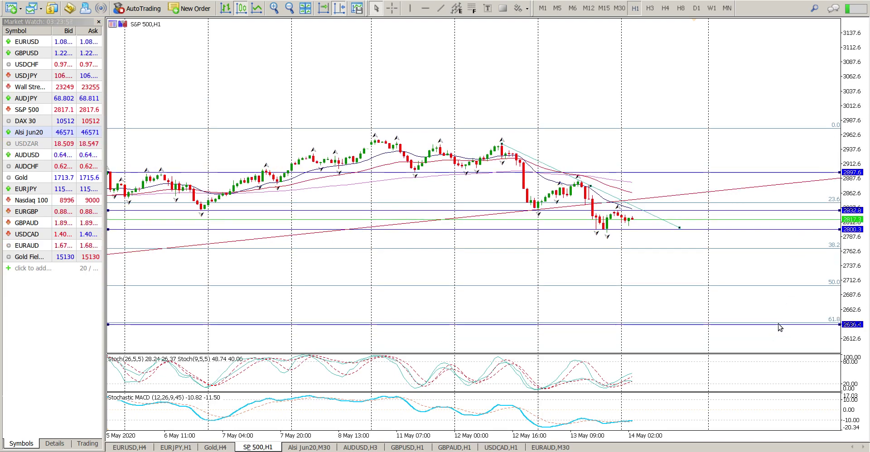
scroll(779, 323, "up", 6)
scroll(335, 342, "up", 10)
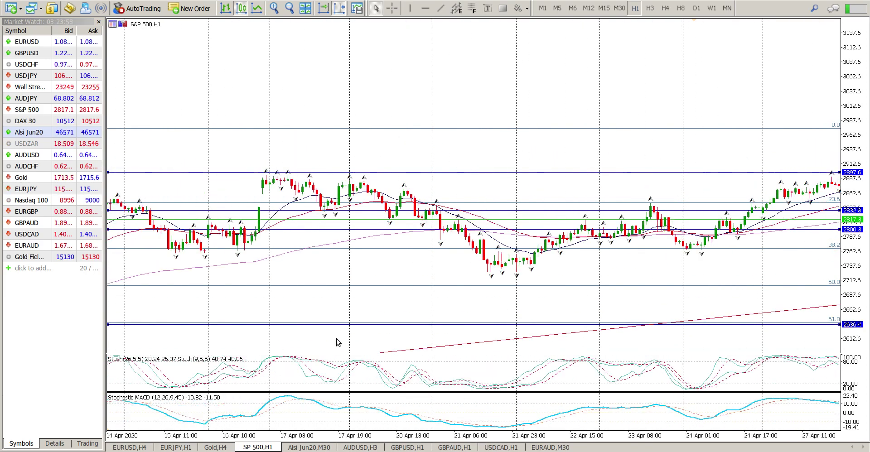
scroll(249, 316, "up", 3)
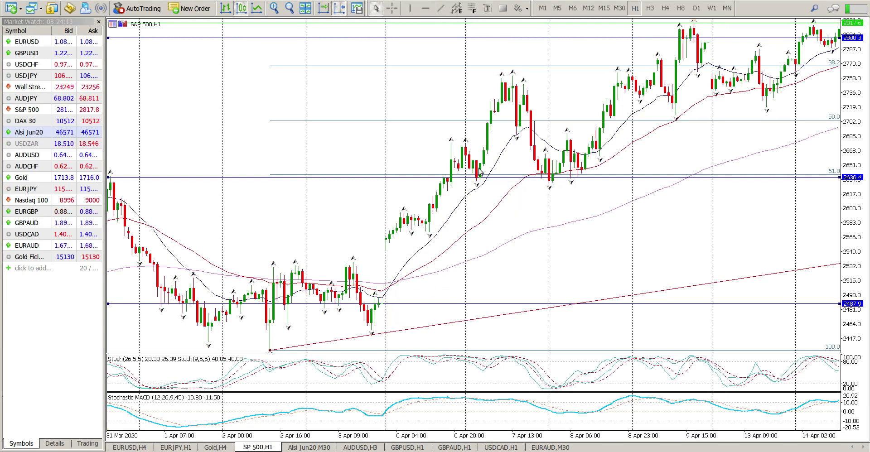
scroll(585, 181, "up", 3)
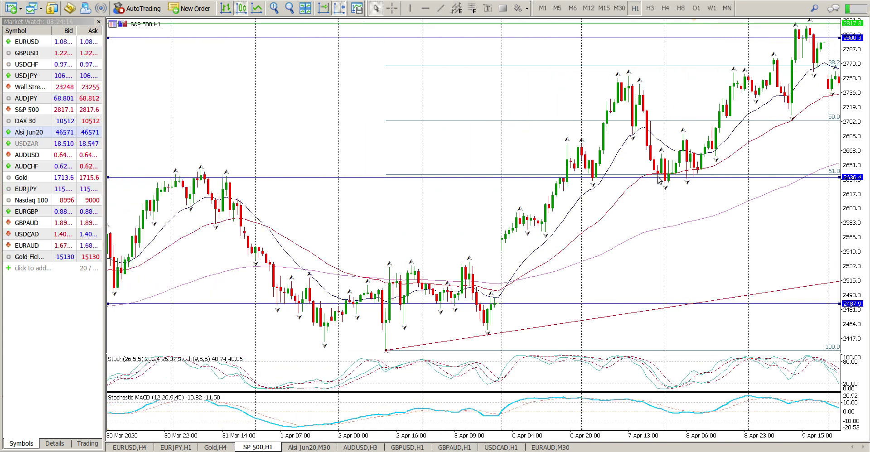
scroll(694, 174, "down", 15)
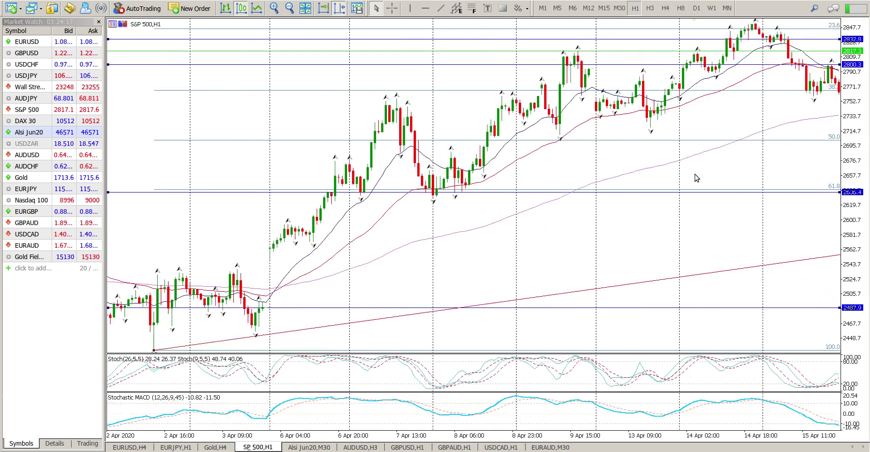
scroll(695, 177, "down", 12)
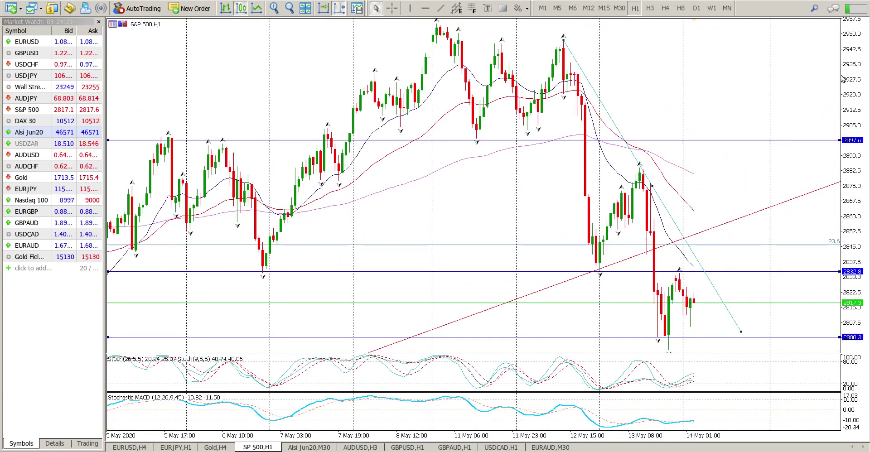
- Widen the H1 price range and compare the 38.2, 50.0 and 61.8 retracement levels with the candles back to early April
left_click_drag(850, 68, 827, 164)
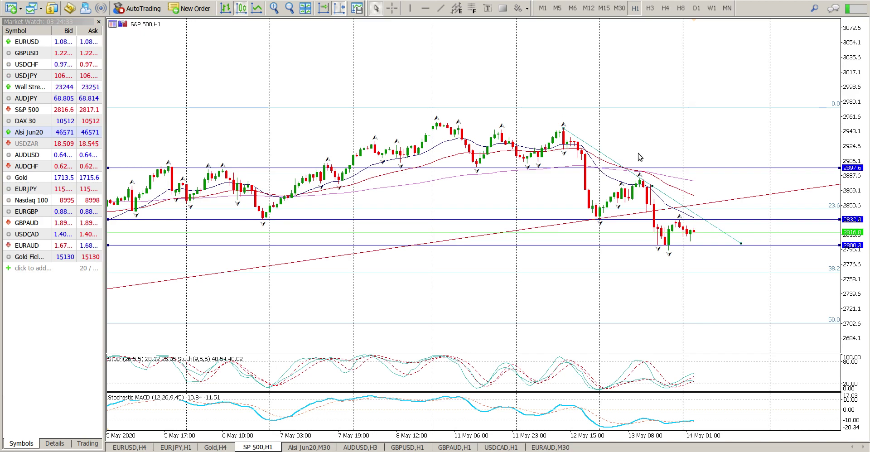
scroll(639, 157, "up", 10)
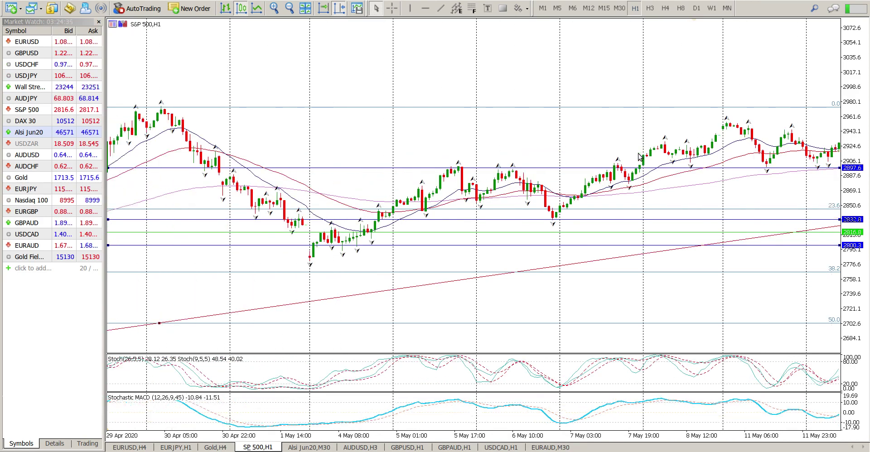
scroll(639, 157, "down", 10)
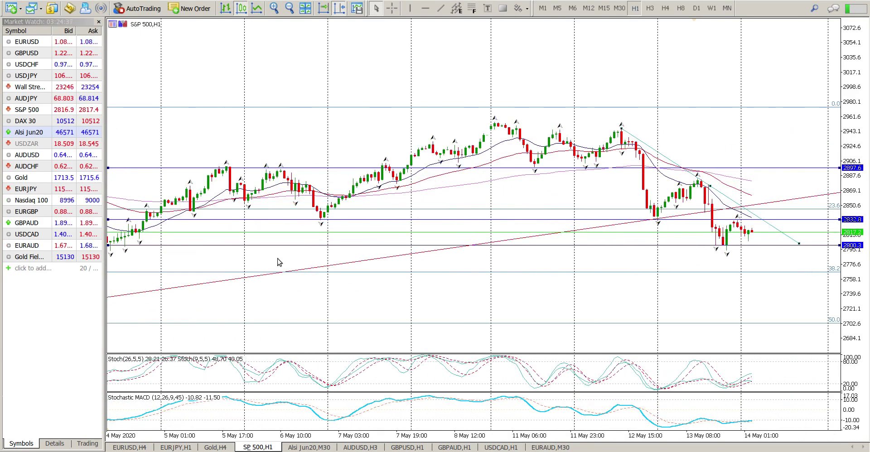
scroll(279, 262, "up", 10)
scroll(309, 263, "up", 10)
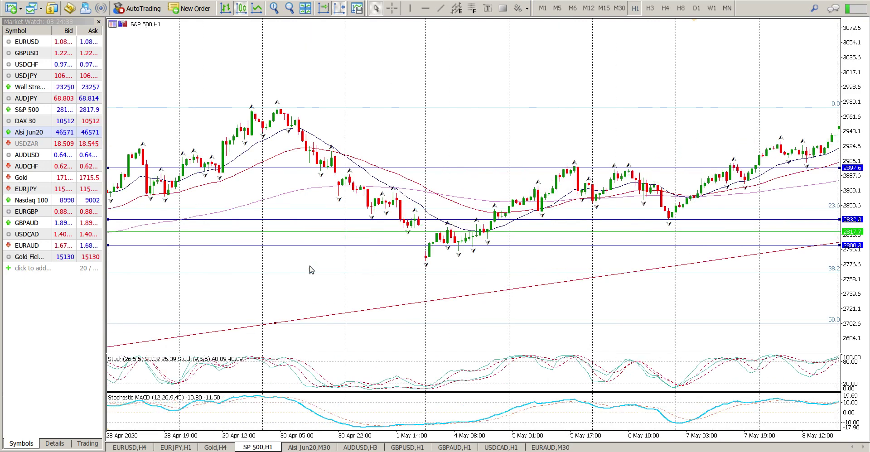
scroll(488, 269, "up", 10)
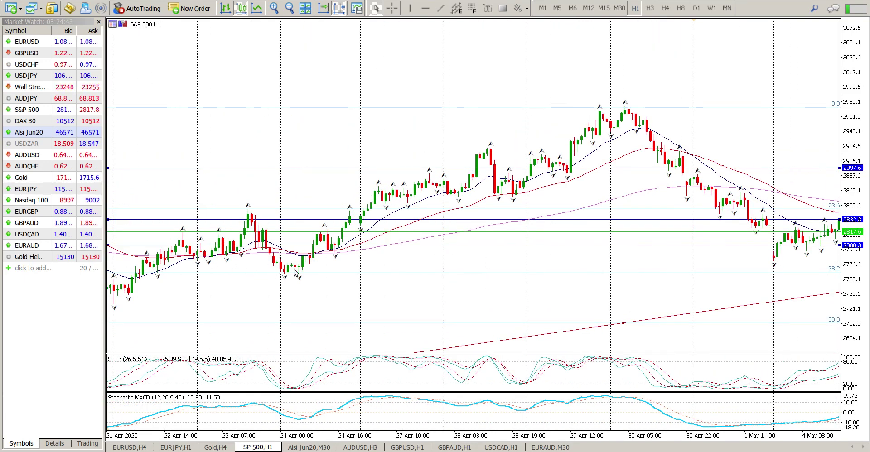
scroll(318, 273, "up", 4)
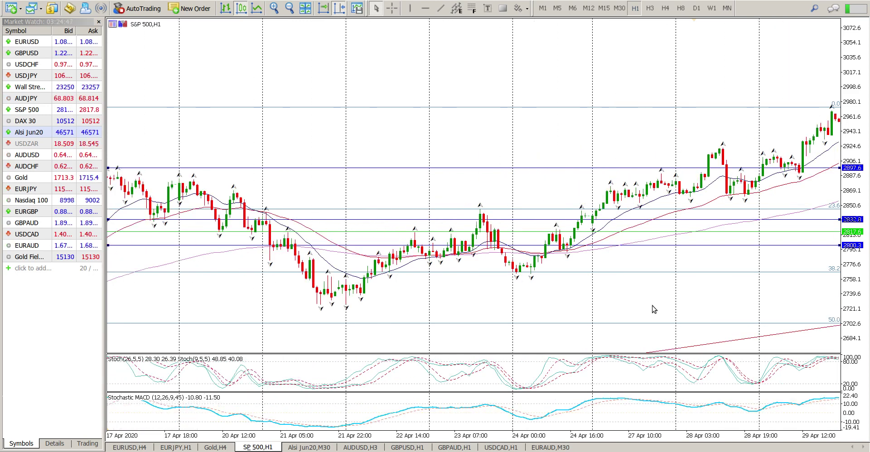
scroll(313, 310, "up", 8)
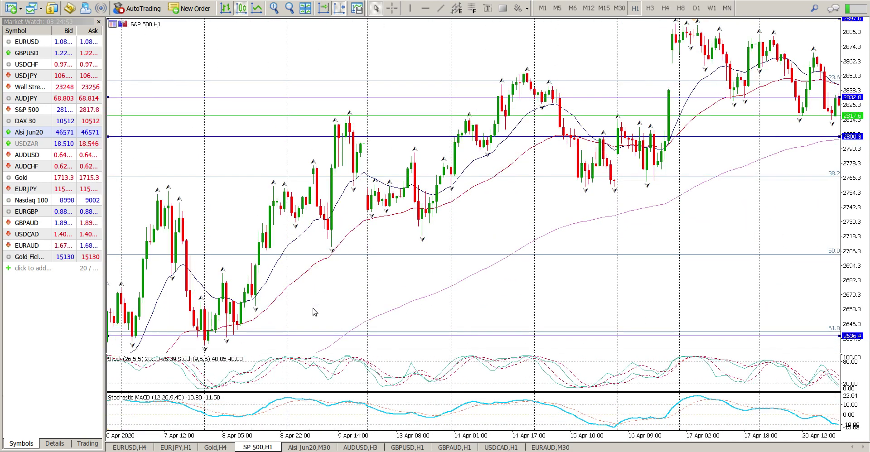
scroll(297, 254, "up", 2)
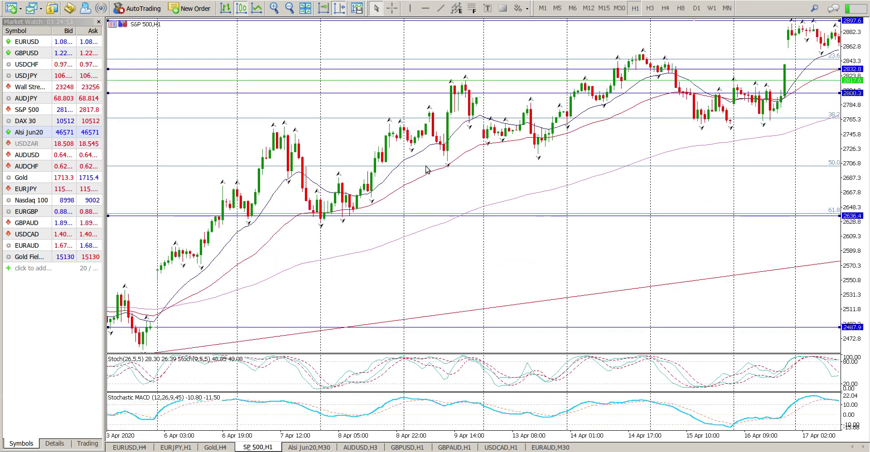
scroll(285, 169, "up", 1)
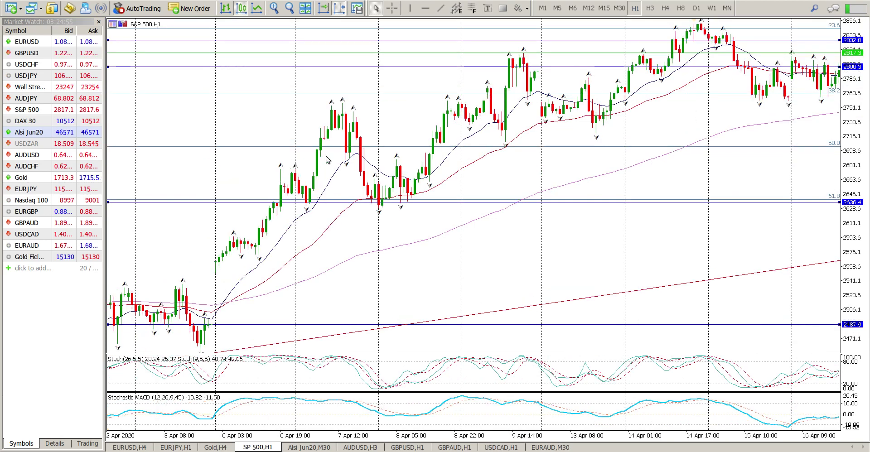
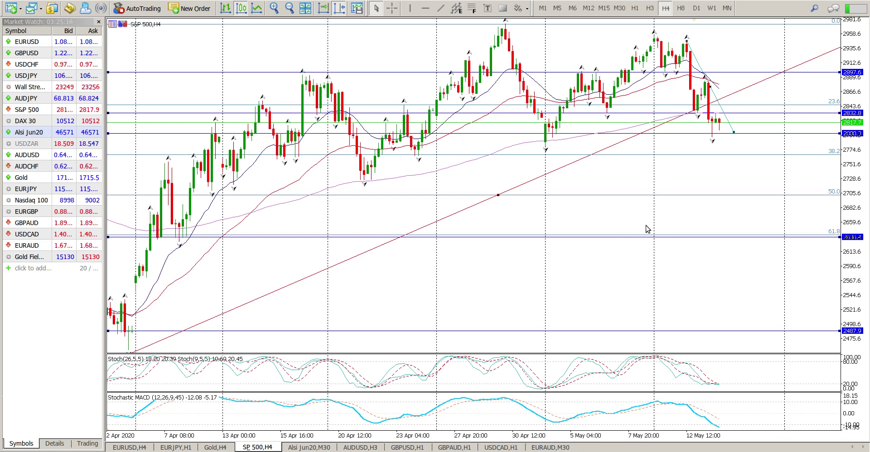
- On the H4 chart, sketch a projected path with three trendlines: down to the 38.2 level, up to 2800.3, then down to the 61.8 level
left_click(440, 8)
left_click_drag(720, 115, 734, 156)
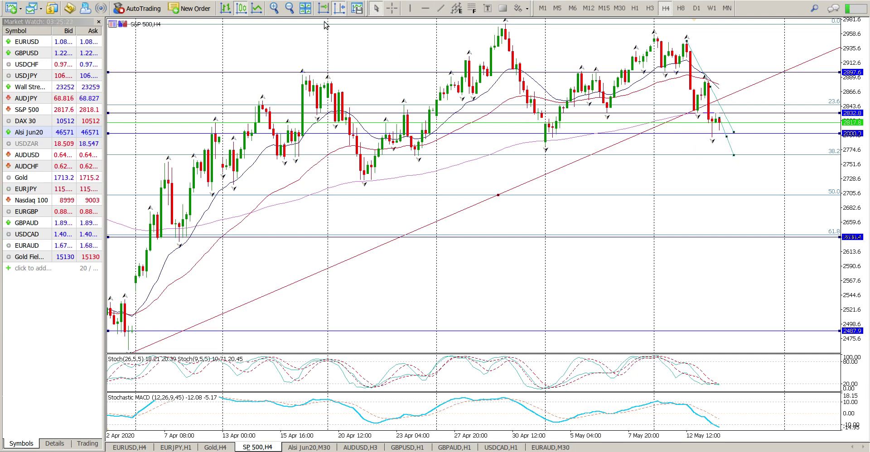
left_click(440, 8)
left_click_drag(738, 157, 752, 135)
left_click(441, 8)
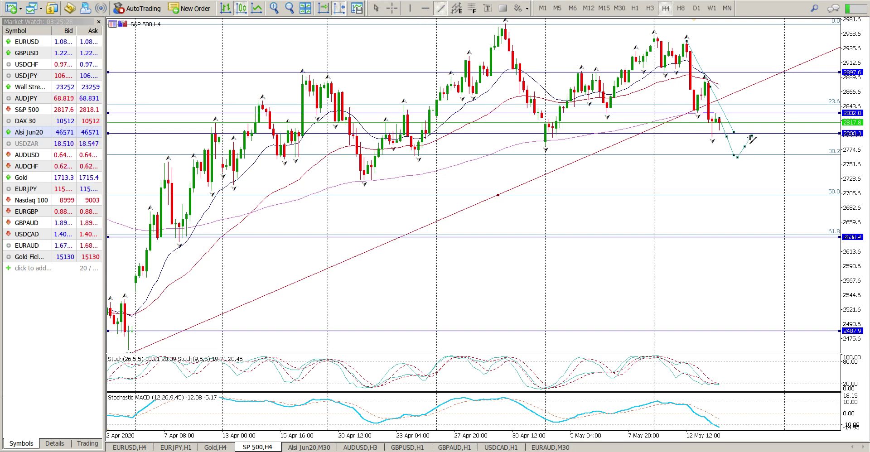
left_click_drag(752, 136, 778, 239)
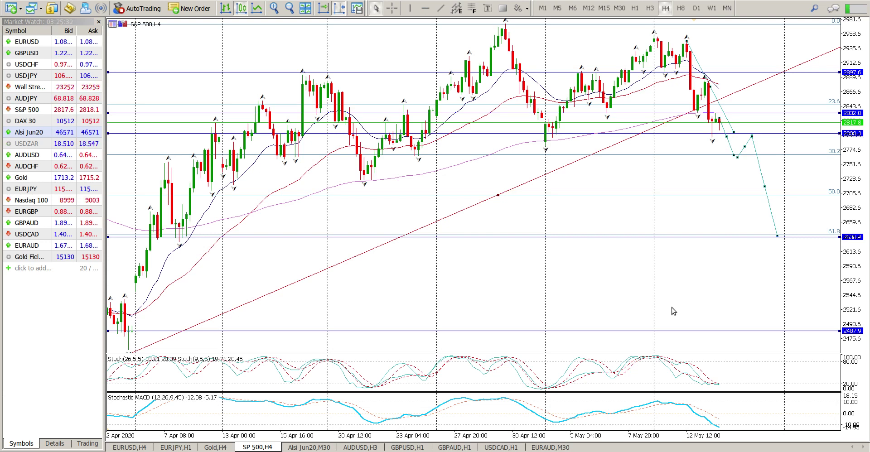
- On the daily chart, move the Fibonacci retracement's start point from the early-April low down to the March low
scroll(671, 307, "up", 5)
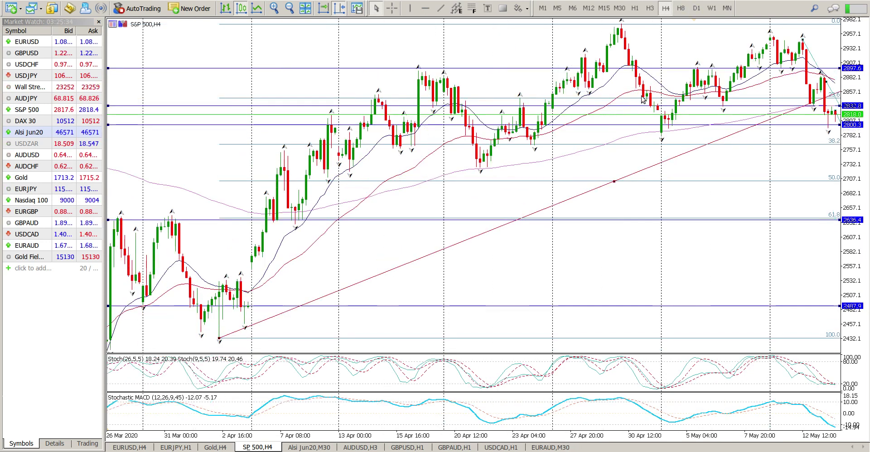
left_click(696, 9)
scroll(631, 112, "up", 10)
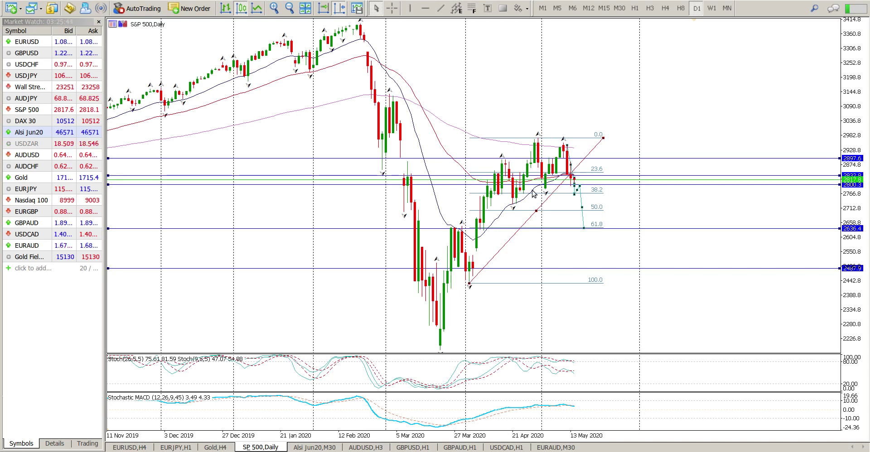
left_click_drag(470, 284, 437, 349)
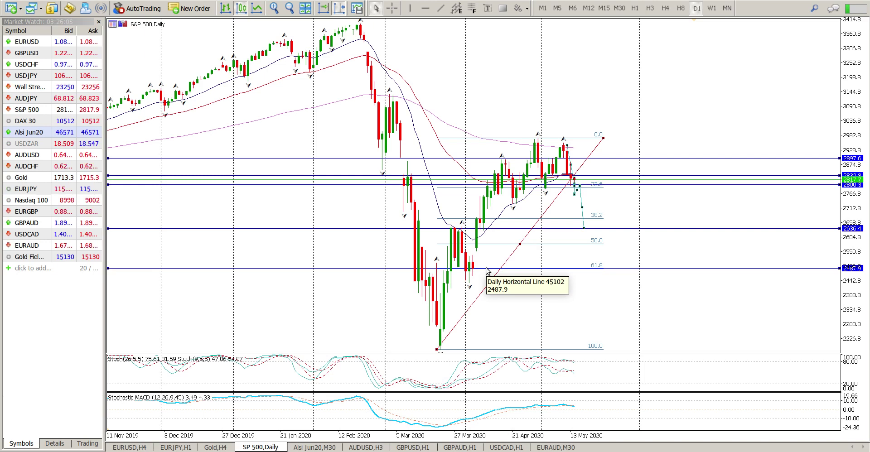
- Delete all horizontal lines, trendlines and the Fibonacci retracement, and show the cleared chart on H1 with a wider price range
key("Delete")
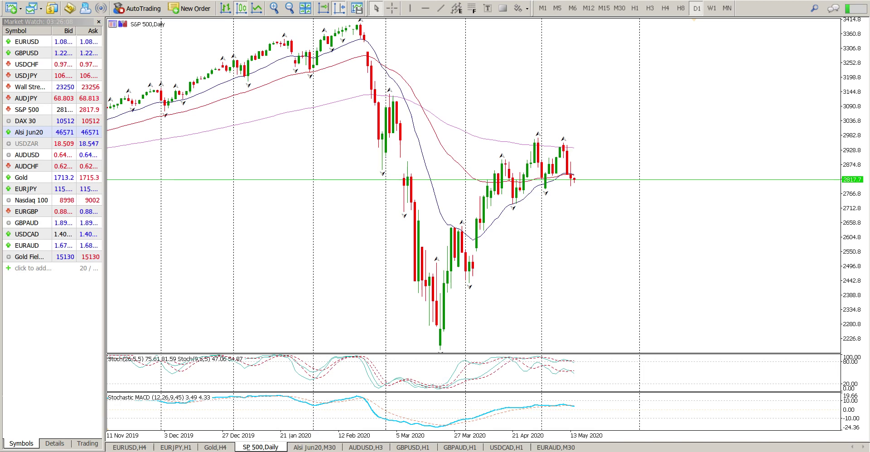
left_click(605, 8)
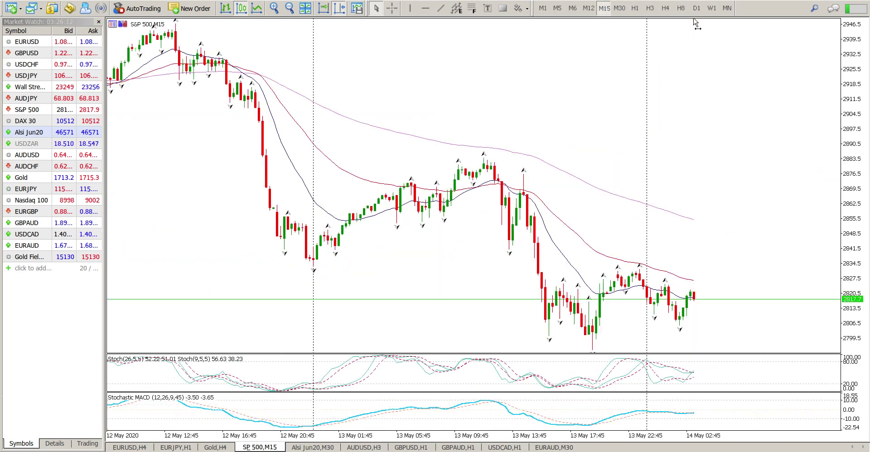
left_click(635, 10)
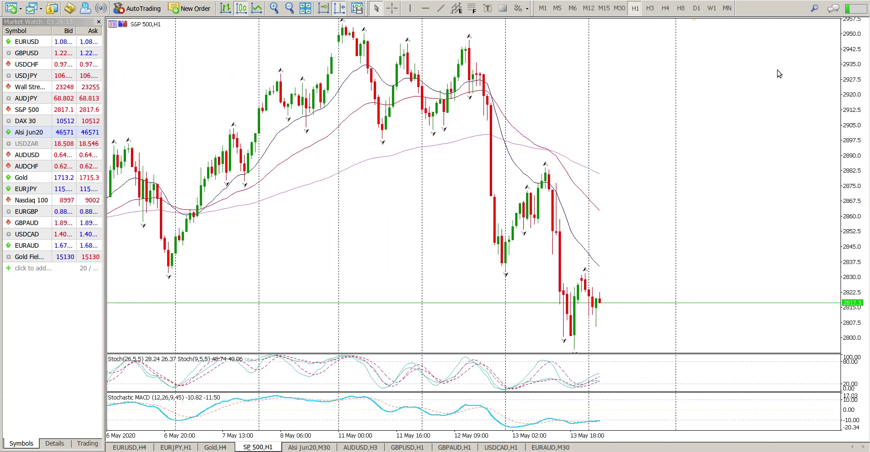
left_click_drag(858, 64, 845, 154)
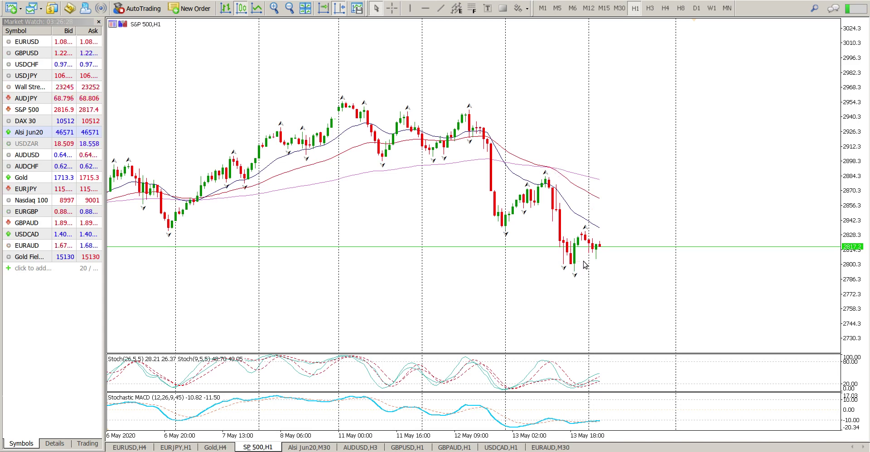
- Place a horizontal line on the H1 chart at the 13 May swing low, at 2793.6
left_click(426, 9)
left_click_drag(653, 326, 660, 273)
left_click(660, 272)
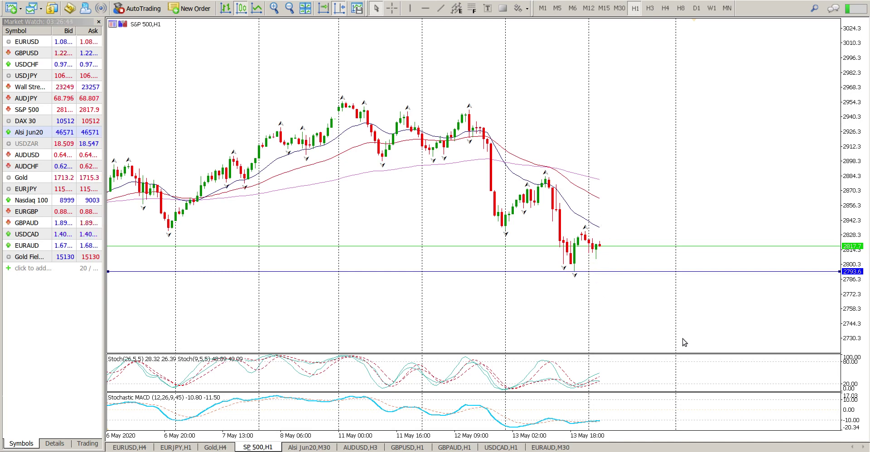
- Place a horizontal line across the late-March swing highs on the H1 chart, at 2640.6
scroll(771, 176, "up", 5)
scroll(689, 253, "up", 10)
scroll(689, 253, "up", 12)
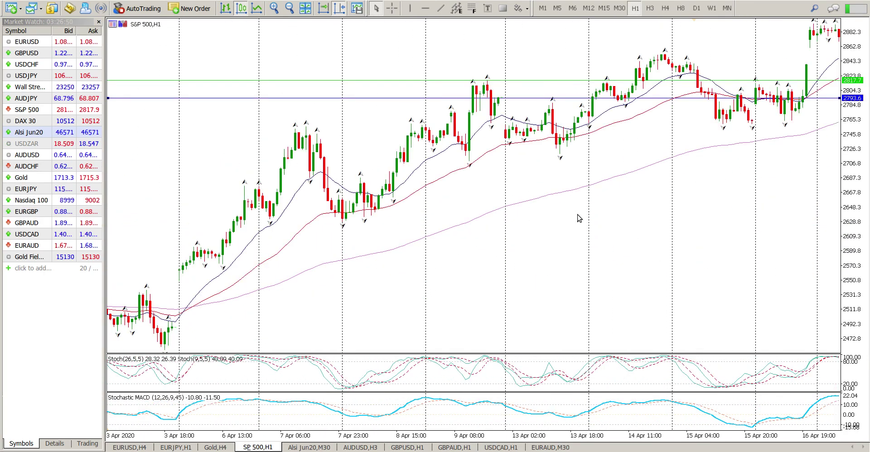
scroll(592, 219, "up", 10)
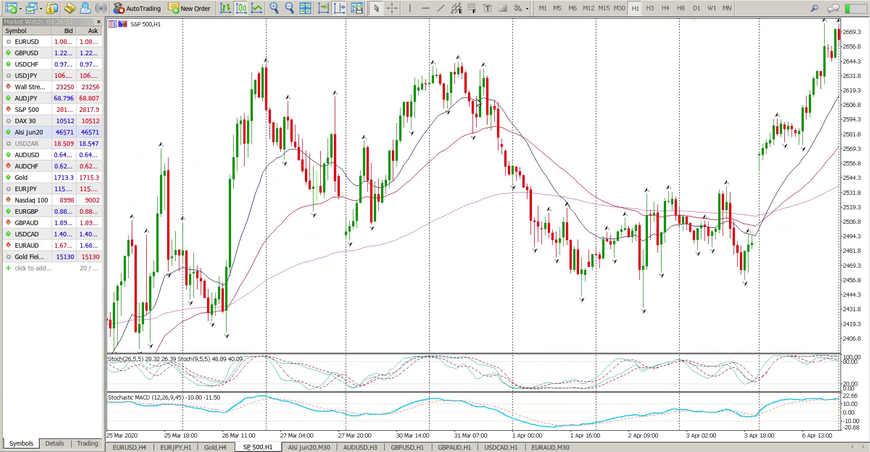
left_click(425, 8)
left_click(482, 66)
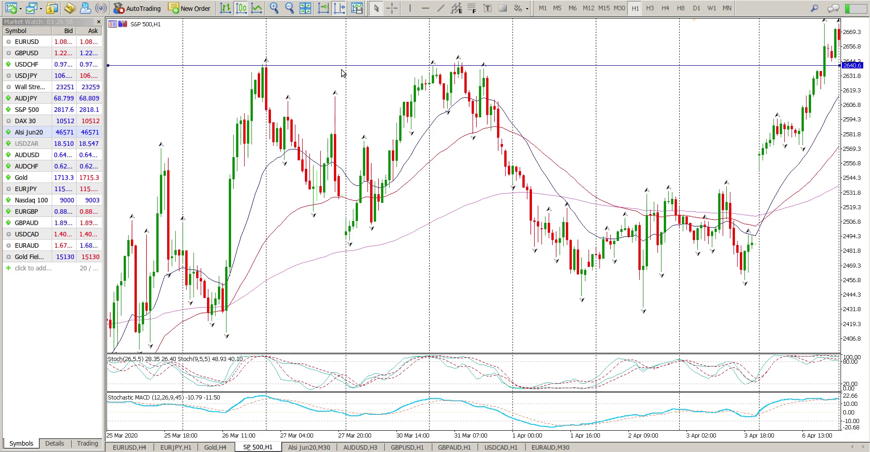
- Compare the 2640.6 and 2793.6 levels with the H1 candles from early March to mid-May
scroll(505, 83, "down", 5)
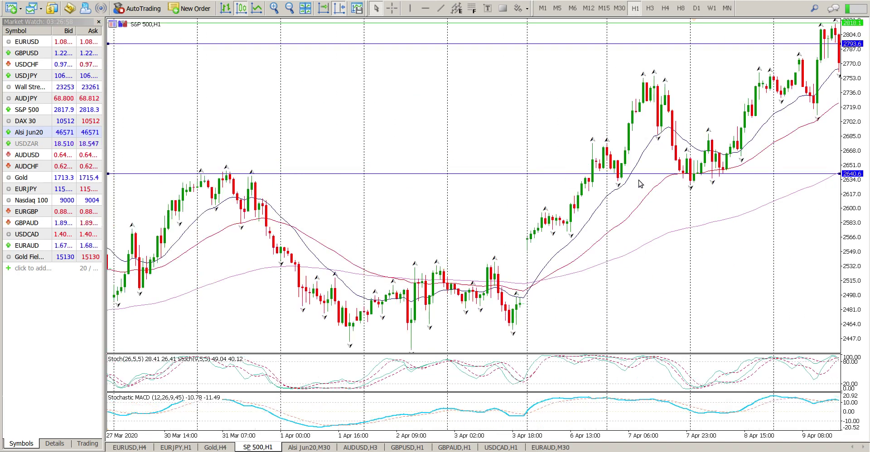
scroll(253, 188, "up", 5)
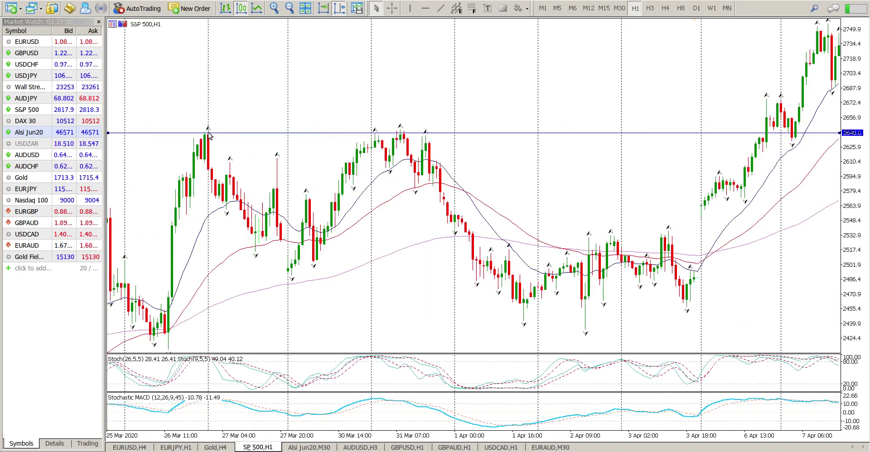
scroll(210, 136, "up", 8)
scroll(210, 136, "up", 3)
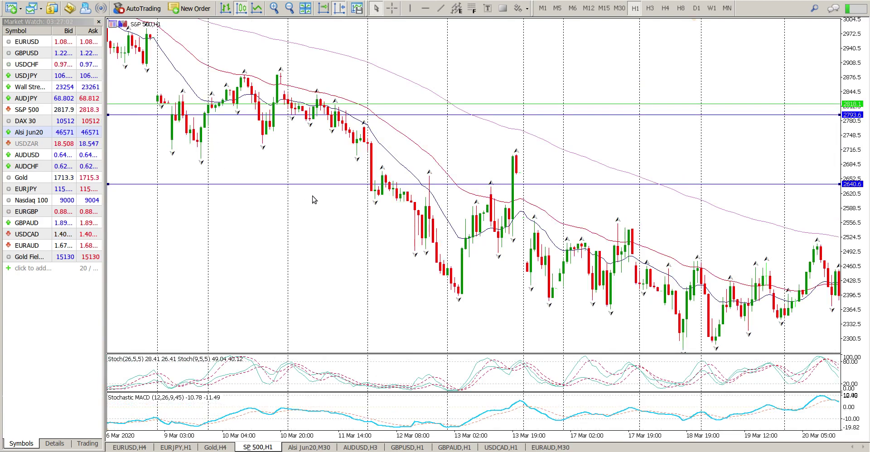
scroll(472, 186, "down", 15)
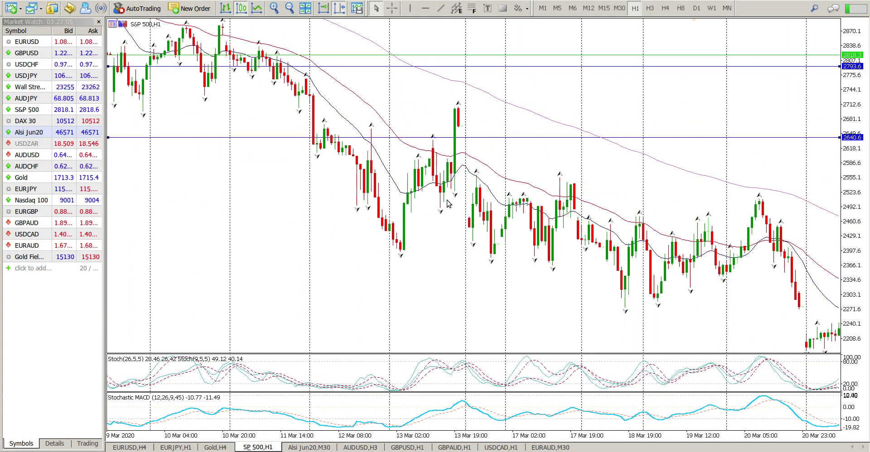
scroll(448, 200, "down", 20)
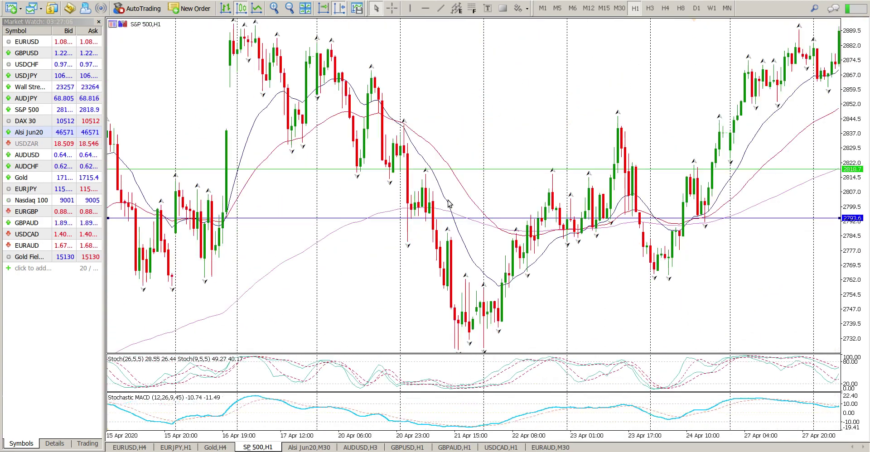
scroll(448, 204, "down", 5)
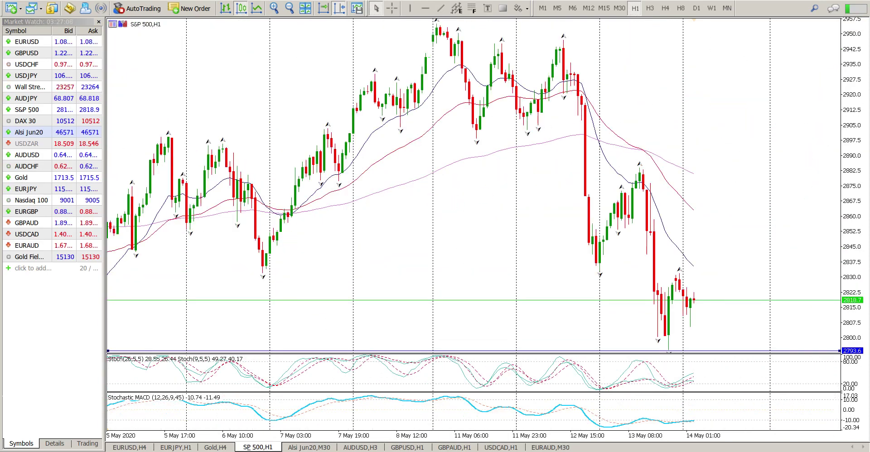
- Widen the H1 price range, and on the H4 chart draw a rising trendline from the 21 April low through the early-May low
left_click_drag(854, 49, 826, 352)
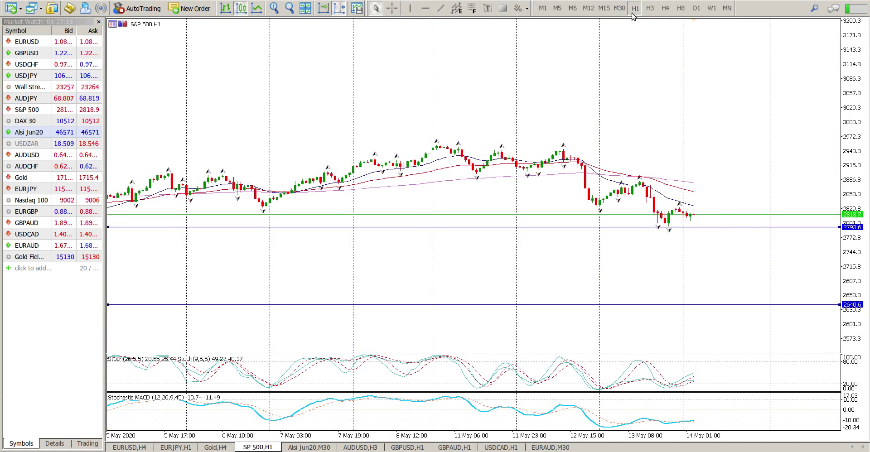
left_click(665, 8)
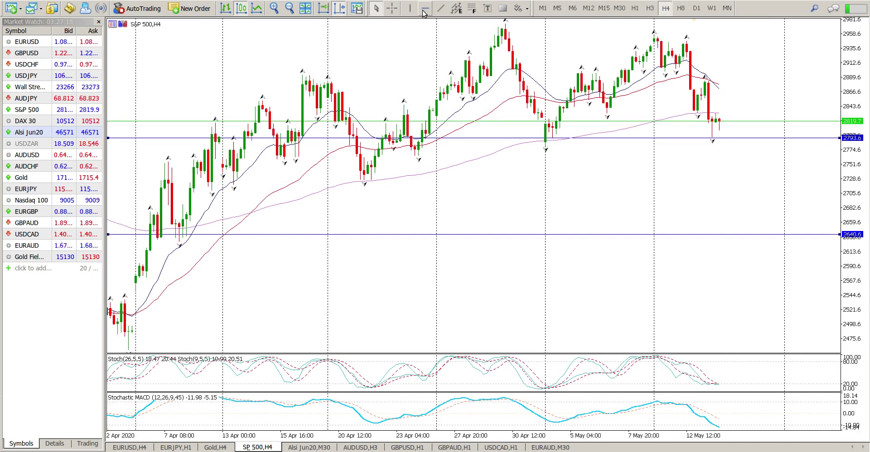
left_click(440, 9)
left_click_drag(364, 182, 741, 103)
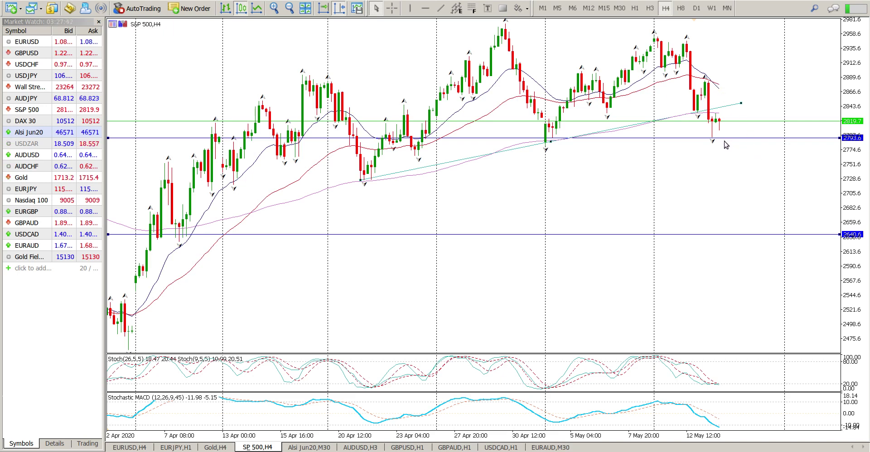
- Add two horizontal lines on the H4 chart, at 2885.2 and 2834.3
left_click(425, 7)
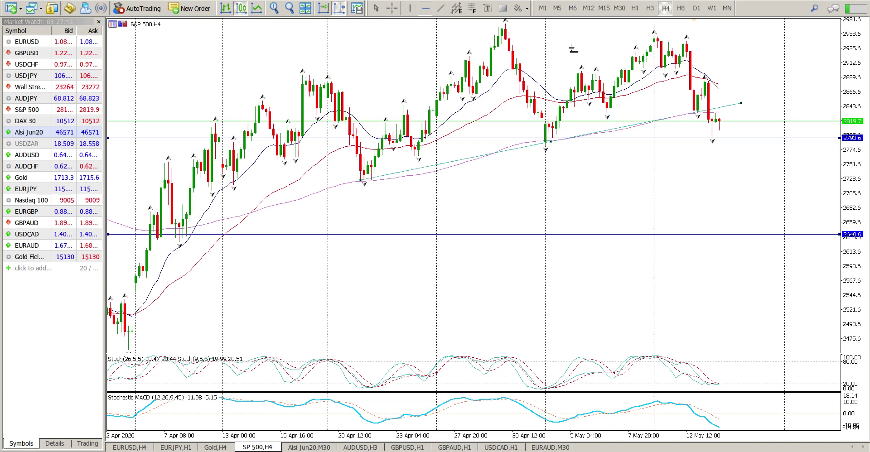
left_click_drag(774, 75, 776, 80)
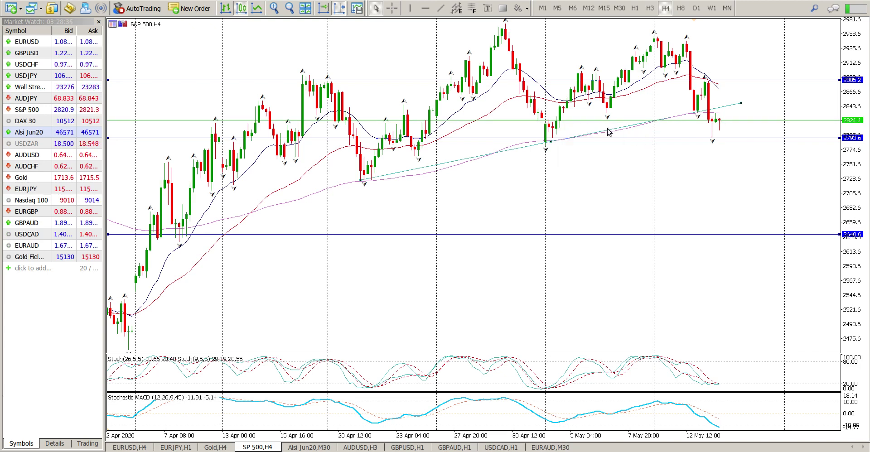
left_click(422, 10)
left_click(596, 112)
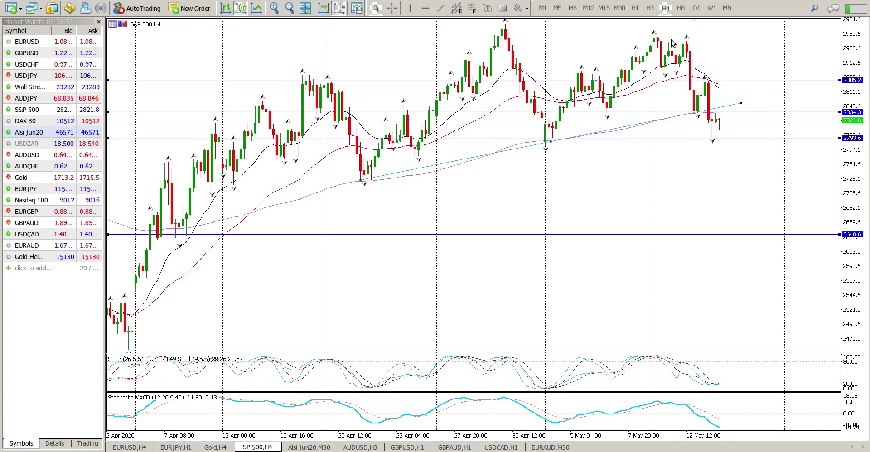
- Project the 11 May high's distance to 2834.3 downward from that level with a trendline, and mark the target with a horizontal line at 2724.5
left_click(440, 8)
left_click_drag(656, 35, 652, 110)
mouse_move(654, 75)
left_mouse_down()
mouse_move(679, 95)
mouse_move(675, 158)
mouse_move(676, 149)
left_mouse_up()
left_click(426, 8)
left_click_drag(521, 163, 521, 182)
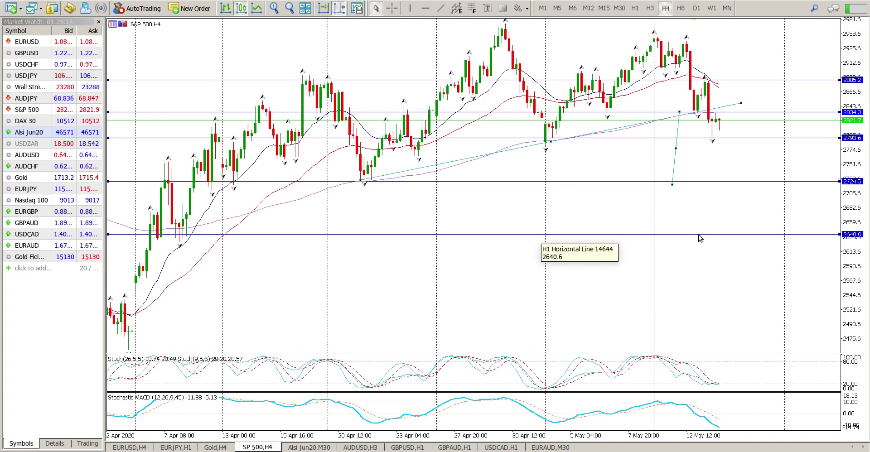
- Check the horizontal levels against the H4 candles back to mid-March, and show the chart on M15
scroll(700, 238, "down", 10)
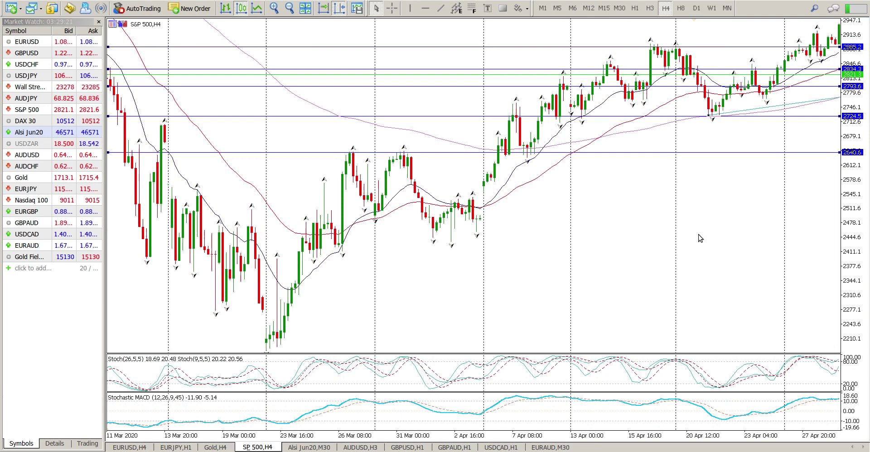
scroll(700, 238, "up", 10)
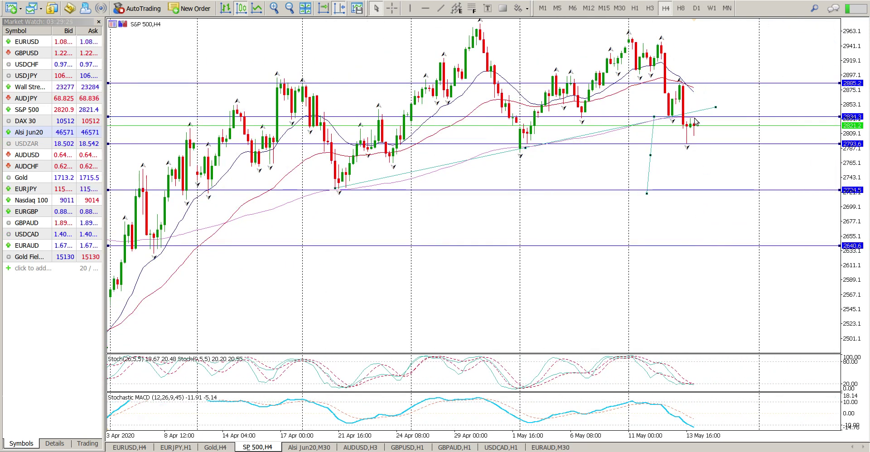
left_click(604, 8)
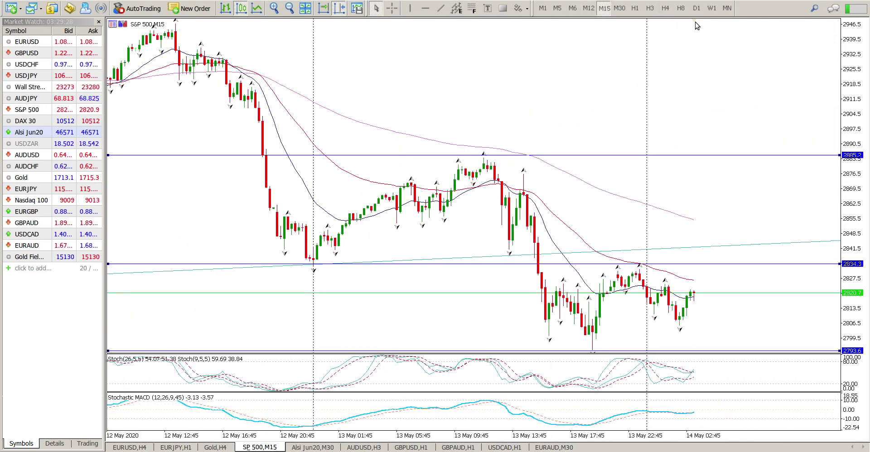